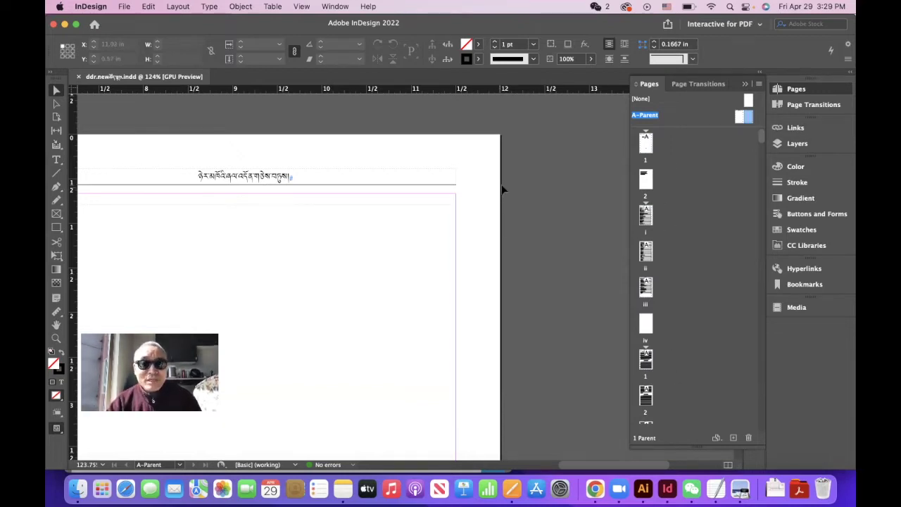
Step: Draw a narrow frame about 0.3 by 1.89 in along the A-Parent page's outer edge and fill it with C=100 M=0 Y=0 K=0
click(61, 220)
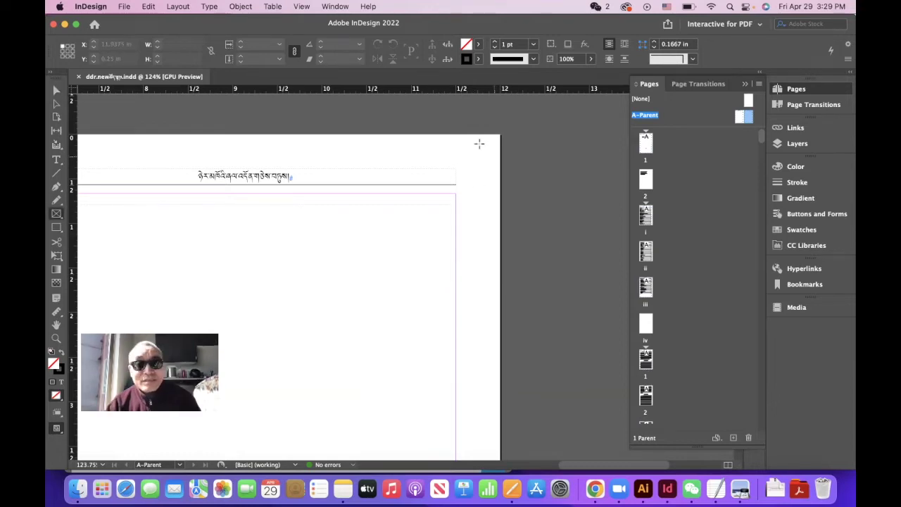
drag(474, 134, 497, 260)
drag(487, 256, 484, 270)
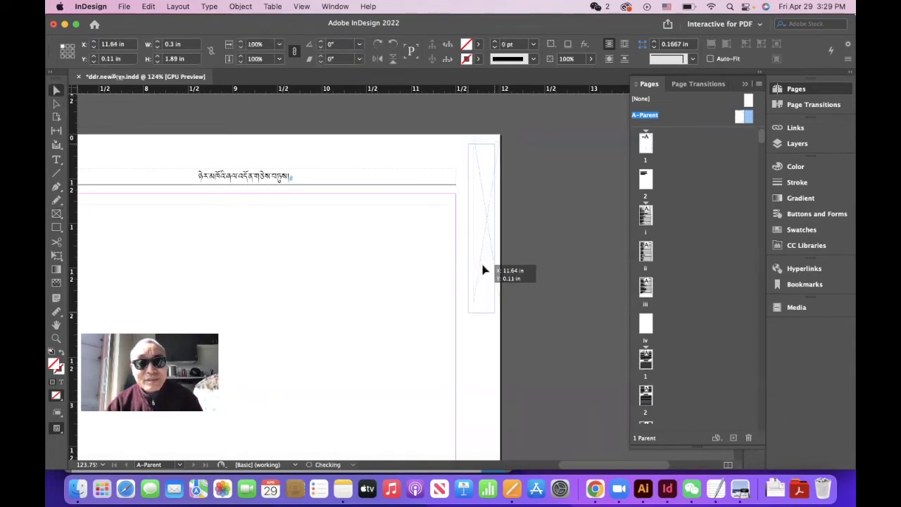
click(478, 44)
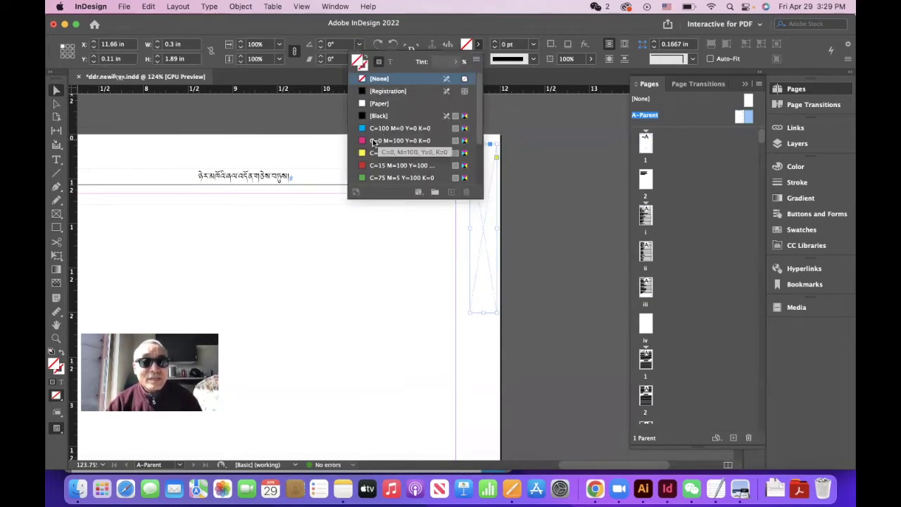
click(371, 129)
click(549, 246)
Step: Duplicate the blue tab directly beneath the original and fill the copy with C=0 M=0 Y=100 K=0
click(484, 225)
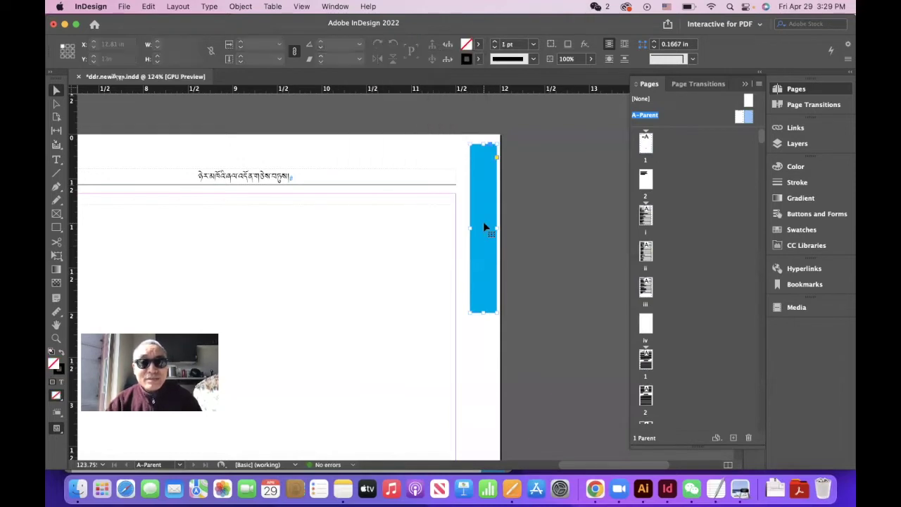
key(super+v)
drag(400, 254, 481, 374)
scroll(483, 337, down, 2)
click(478, 43)
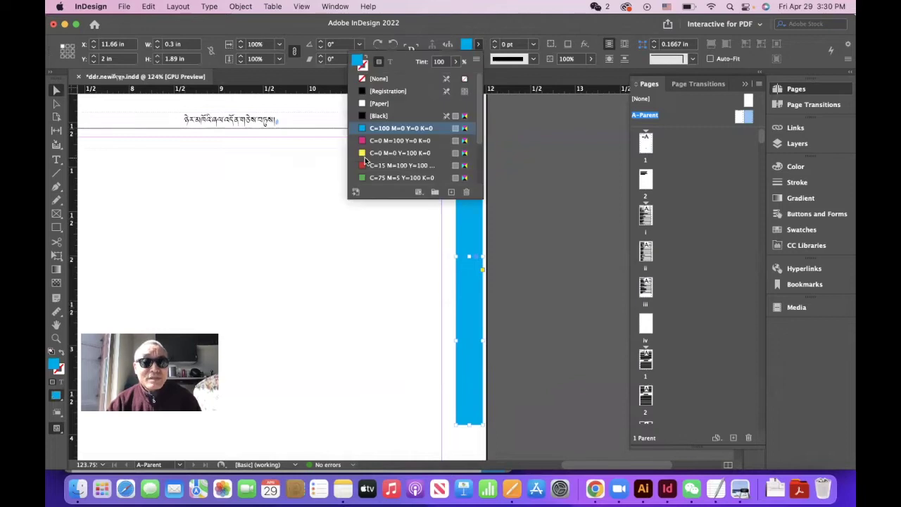
click(365, 154)
Step: Draw a text frame about 1.23 by 0.38 in on the pasteboard beside the blue tab
scroll(292, 316, up, 2)
click(85, 213)
key(t)
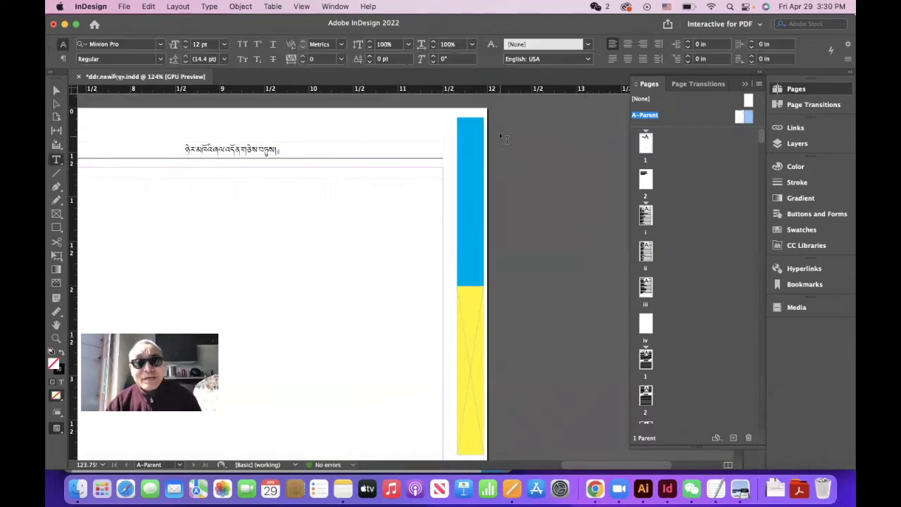
drag(502, 129, 597, 166)
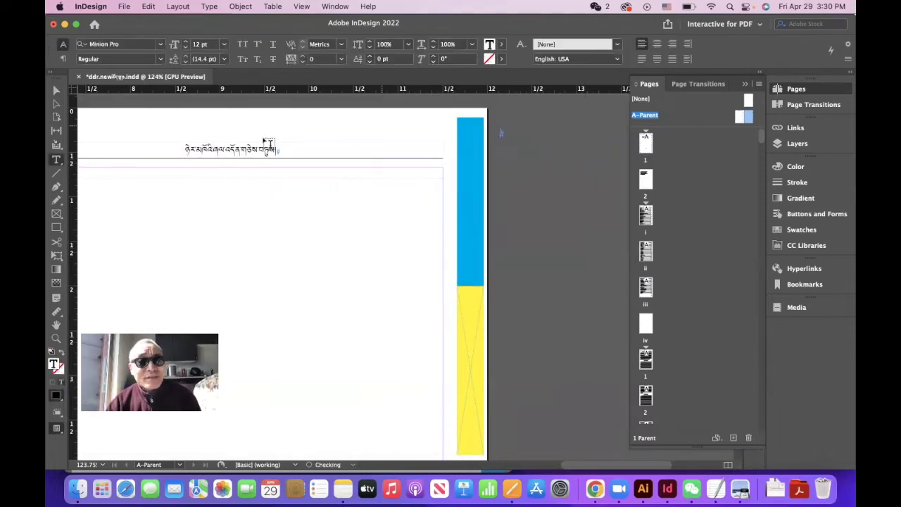
click(56, 91)
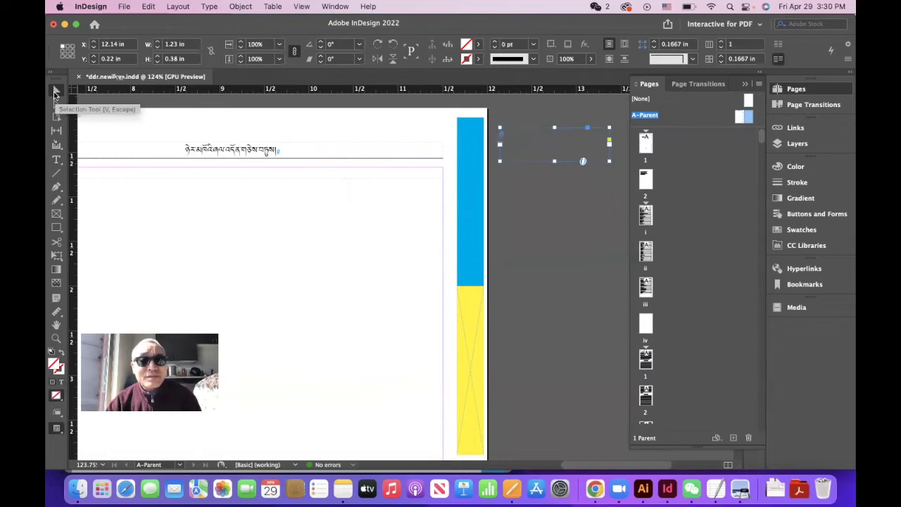
Step: Rotate the text frame 90° clockwise, place it over the blue tab and lengthen it to 1.8 in
click(232, 8)
mouse_move(248, 23)
click(411, 83)
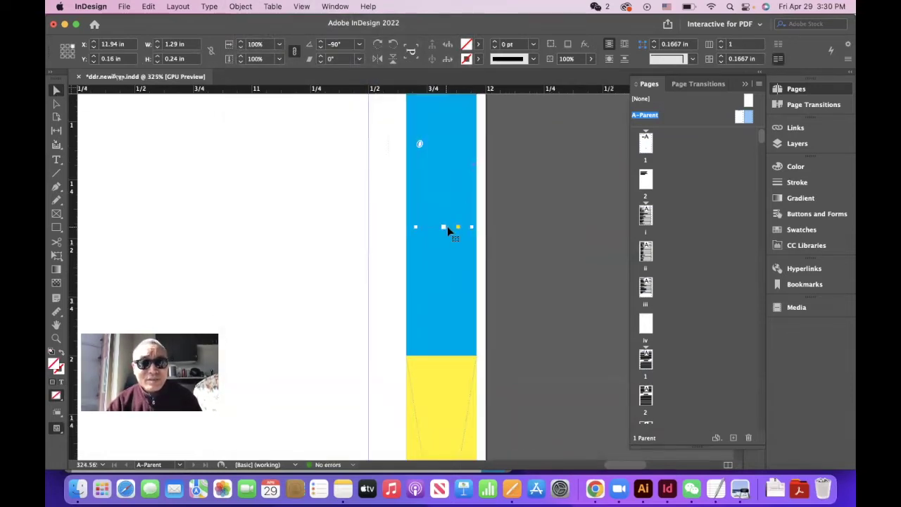
drag(447, 226, 447, 271)
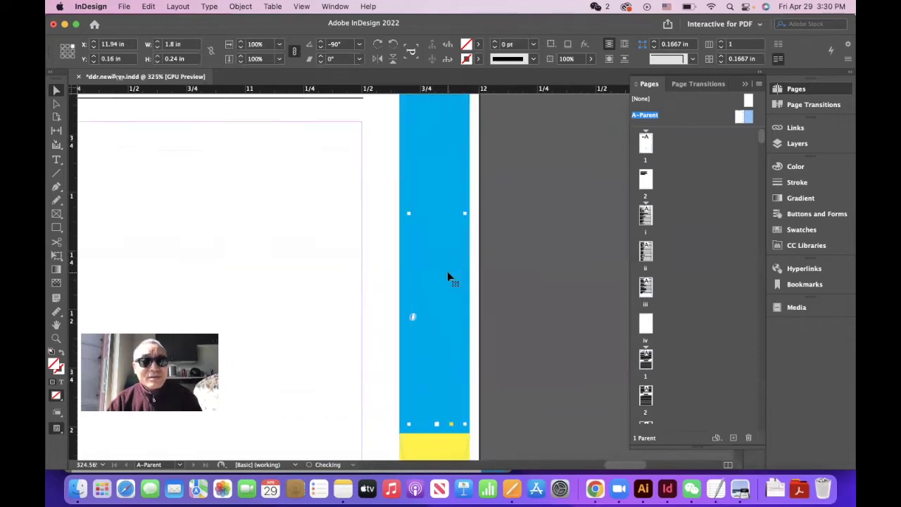
Step: Label the blue tab དཀར་ཆག in SambhotaUnicode and format the text as centred and white with a -4 pt baseline shift
click(56, 159)
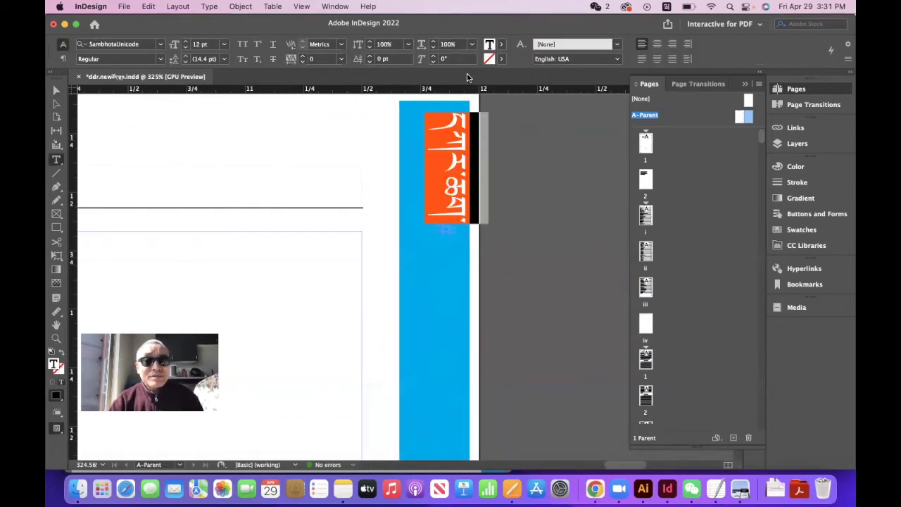
click(657, 45)
click(369, 61)
click(368, 61)
click(369, 61)
click(369, 61)
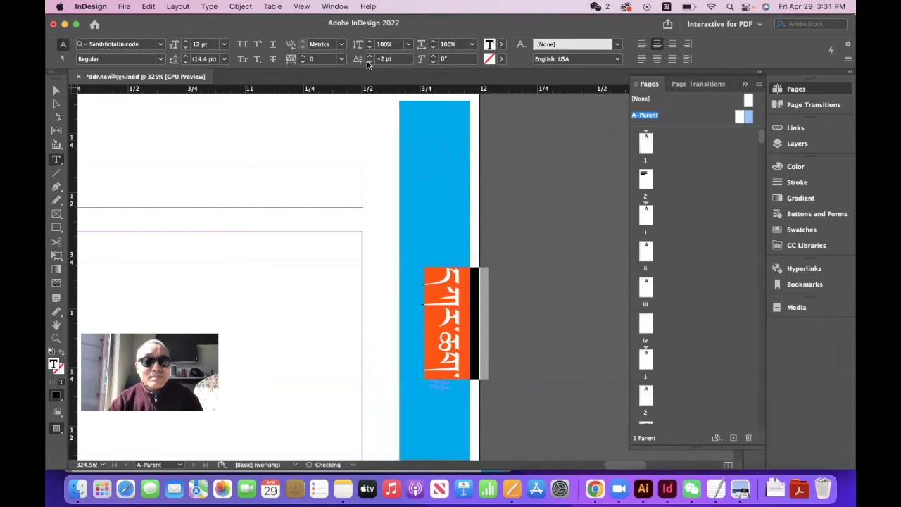
click(501, 45)
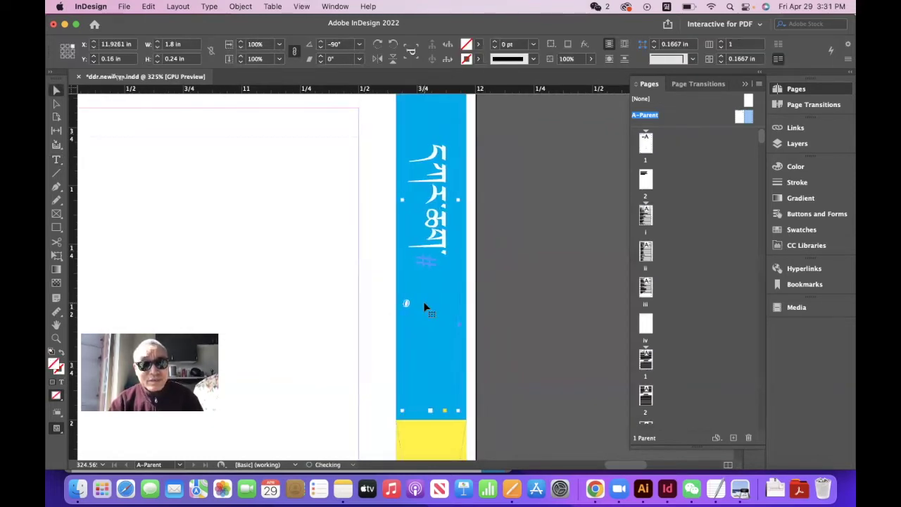
Step: Duplicate the blue tab's label frame and position the copy inside the yellow tab
scroll(424, 303, down, 5)
scroll(461, 282, down, 5)
key(super+v)
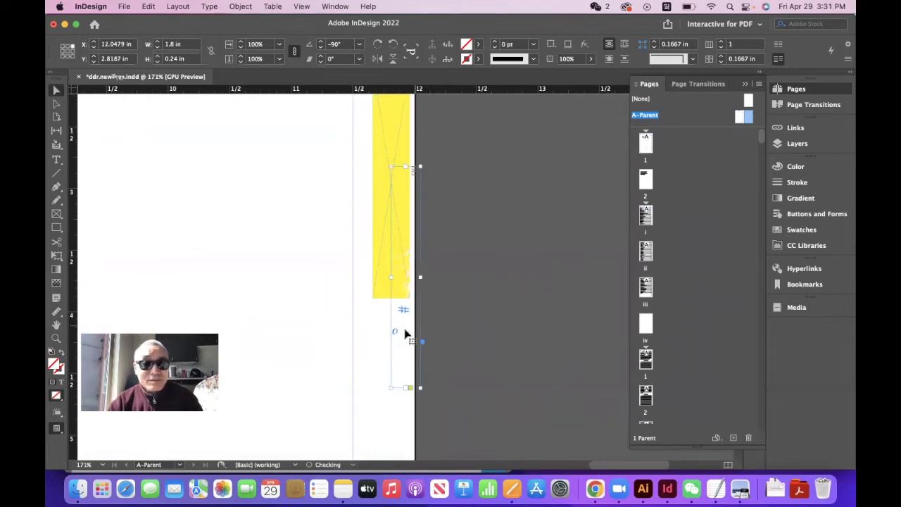
drag(403, 327, 386, 235)
scroll(386, 234, up, 2)
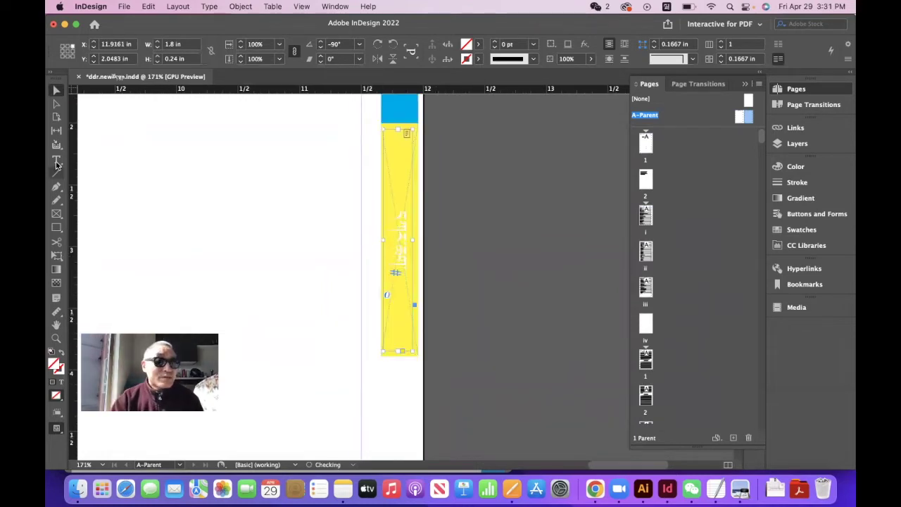
Step: Replace the yellow tab's label text with སྡེ་ཚན་དང་པོ། and colour it black
click(56, 160)
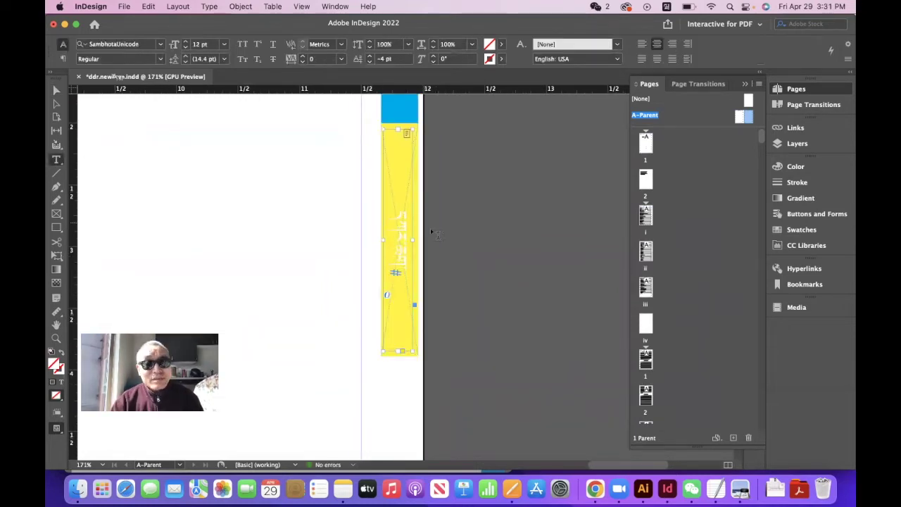
triple_click(398, 237)
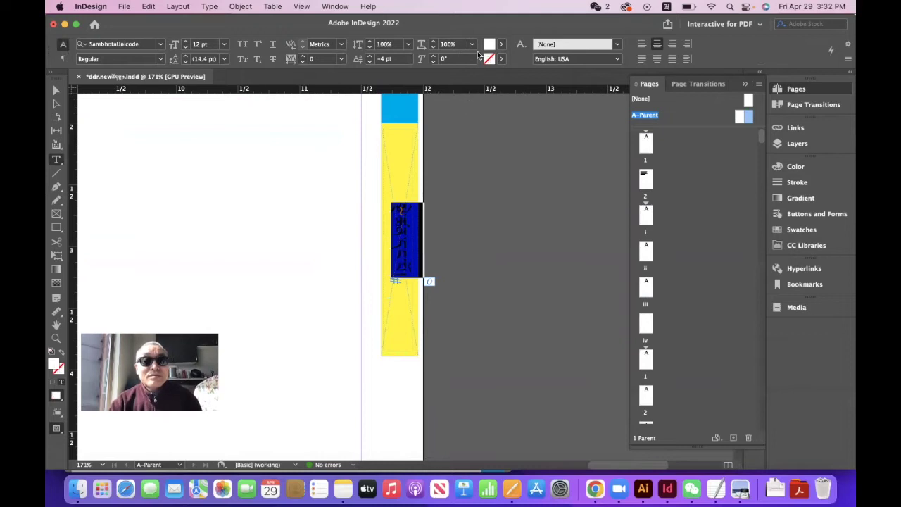
scroll(483, 228, up, 2)
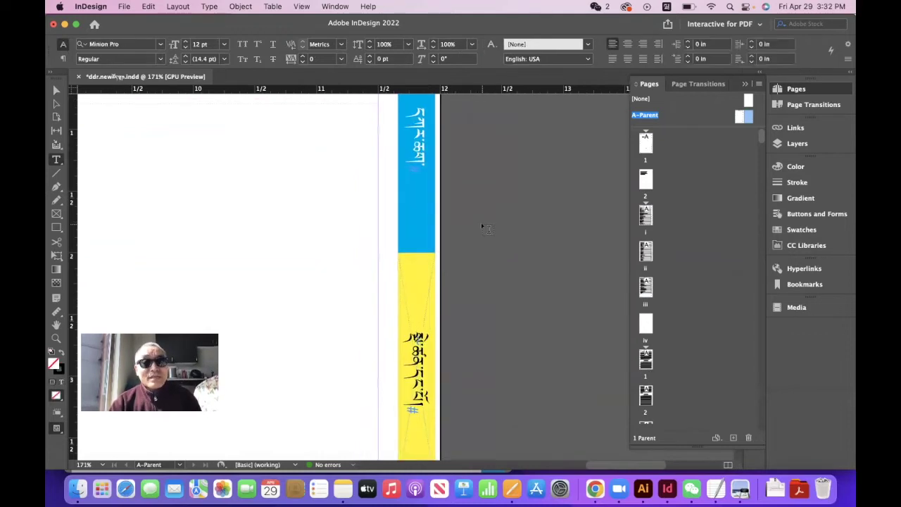
scroll(483, 227, down, 5)
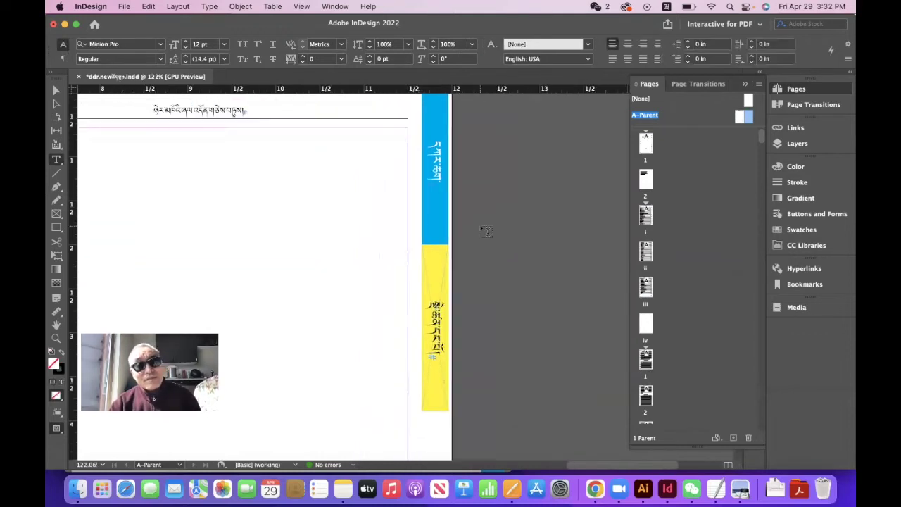
scroll(486, 231, down, 2)
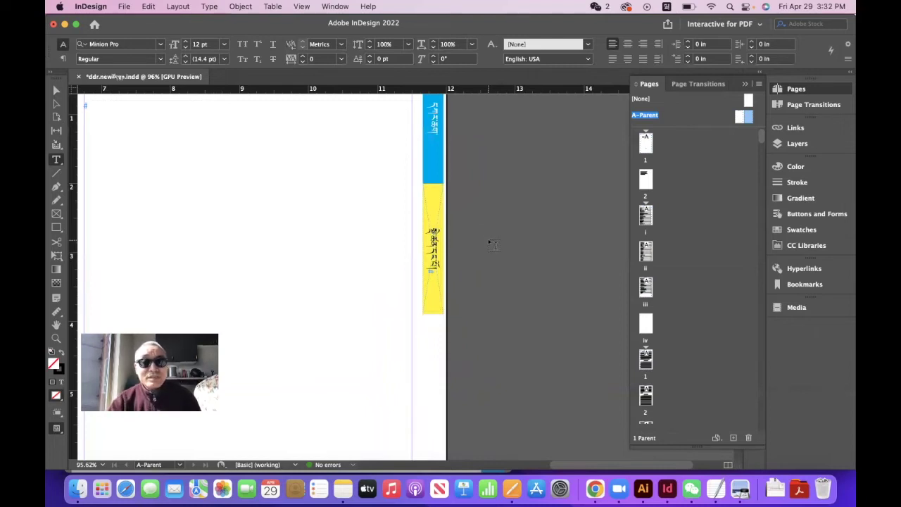
scroll(493, 243, down, 3)
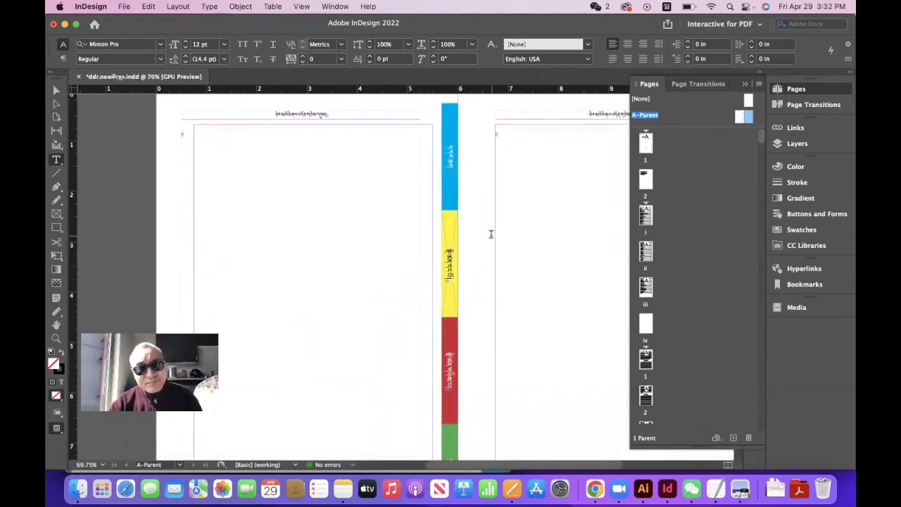
scroll(491, 234, up, 3)
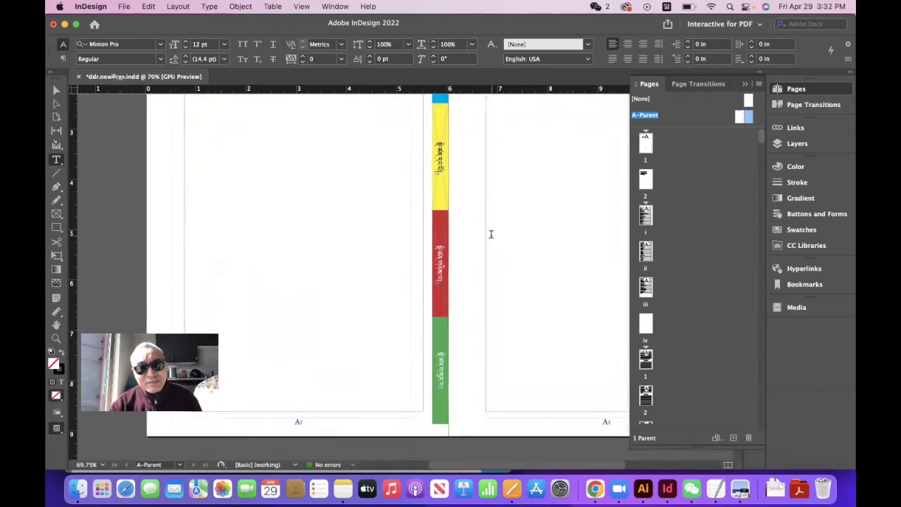
Step: Select all four coloured tabs and, with the corner settings unlinked, set their two right-hand corners to Rounded
scroll(492, 232, up, 2)
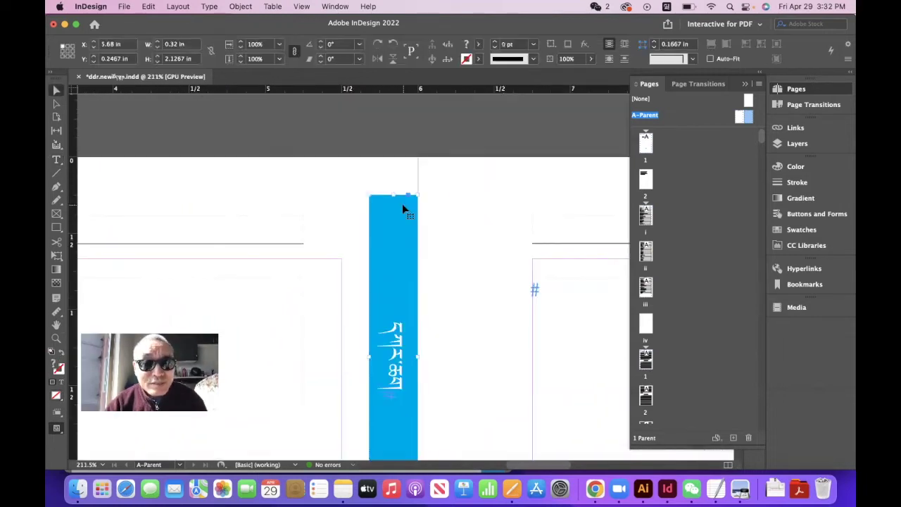
scroll(416, 288, down, 10)
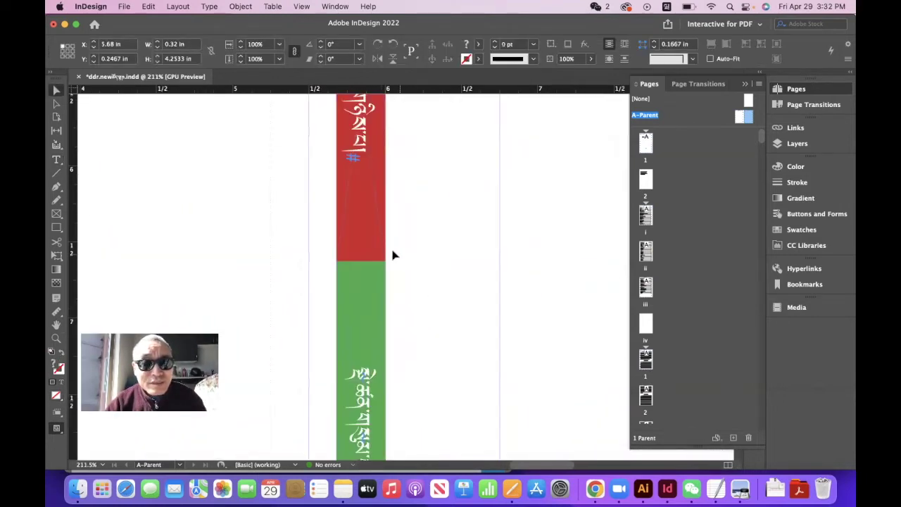
click(383, 283)
scroll(387, 290, right, 1)
click(240, 6)
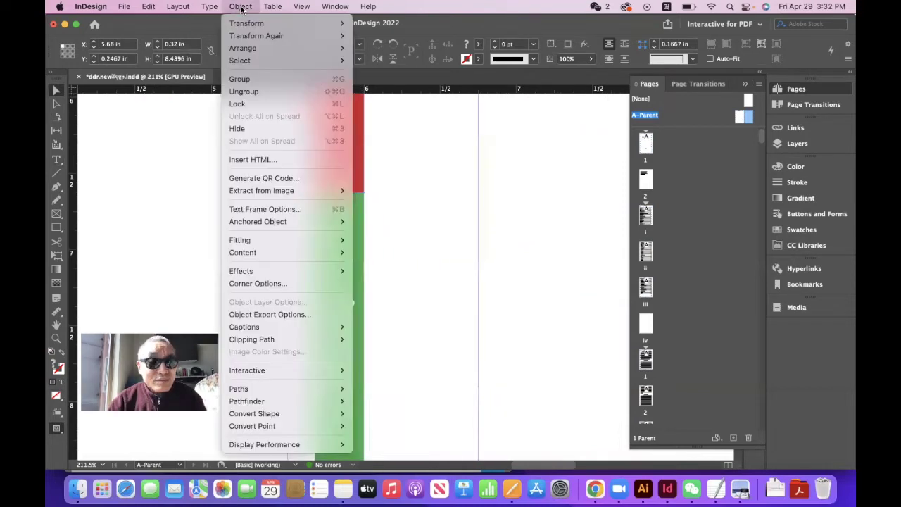
click(274, 286)
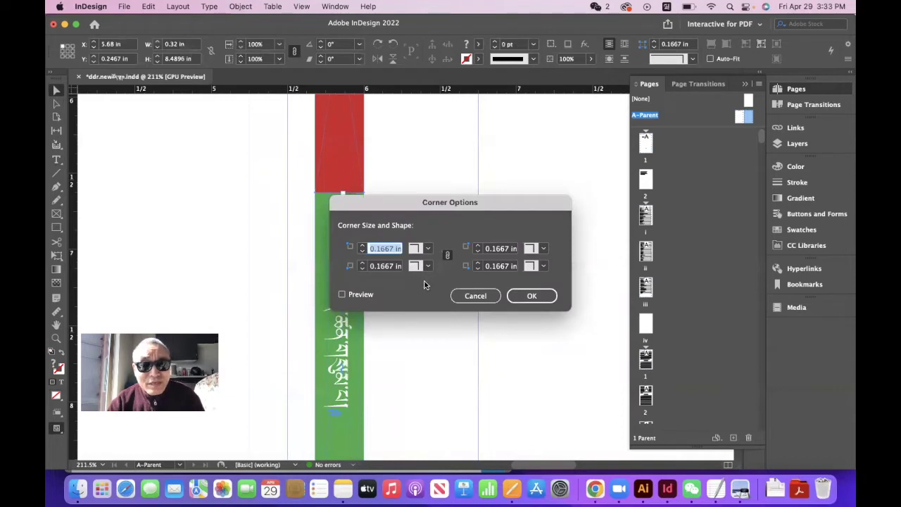
click(448, 255)
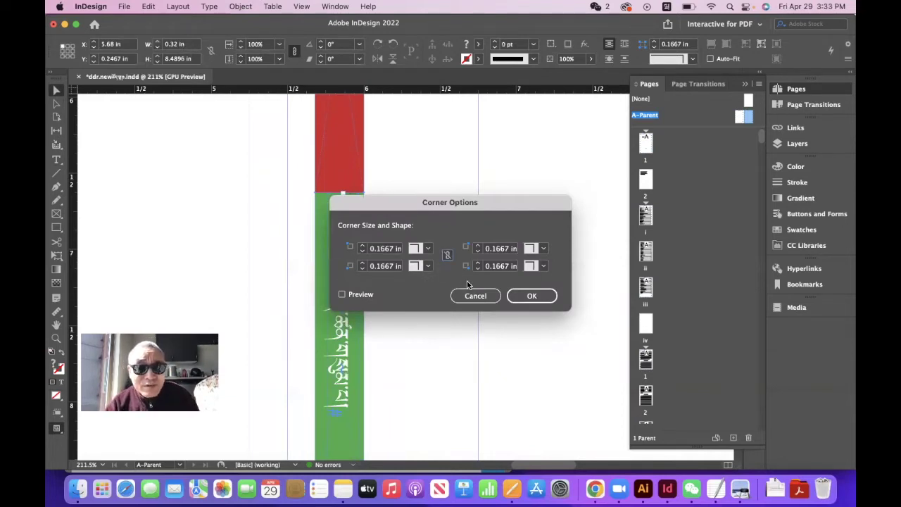
click(538, 248)
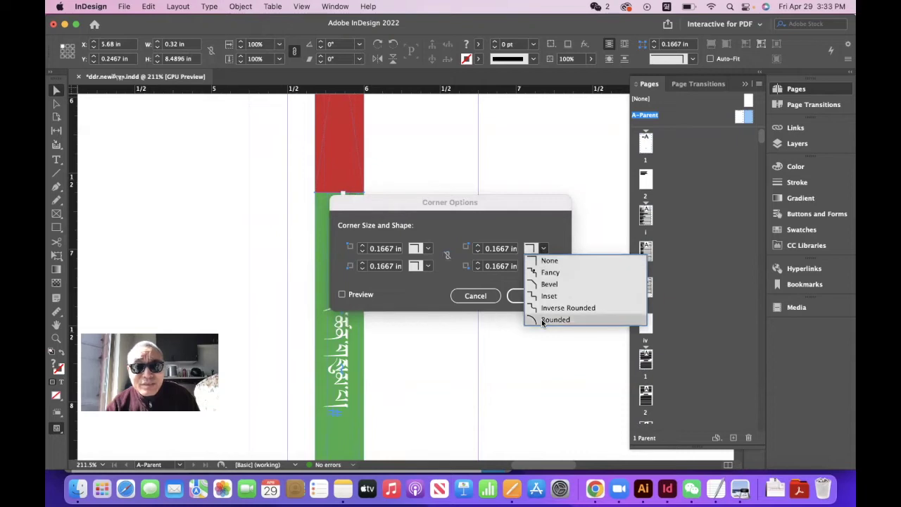
click(542, 320)
click(538, 266)
click(548, 337)
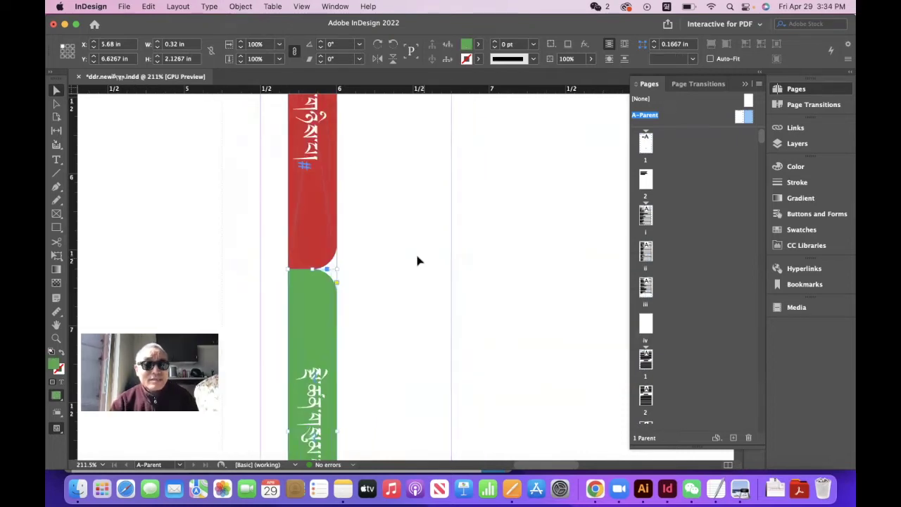
click(417, 256)
Step: Go to contents page i and add a bookmark named དཀར་ཆག for it
key(alt+super+0)
scroll(416, 261, up, 5)
scroll(416, 261, down, 4)
double_click(648, 218)
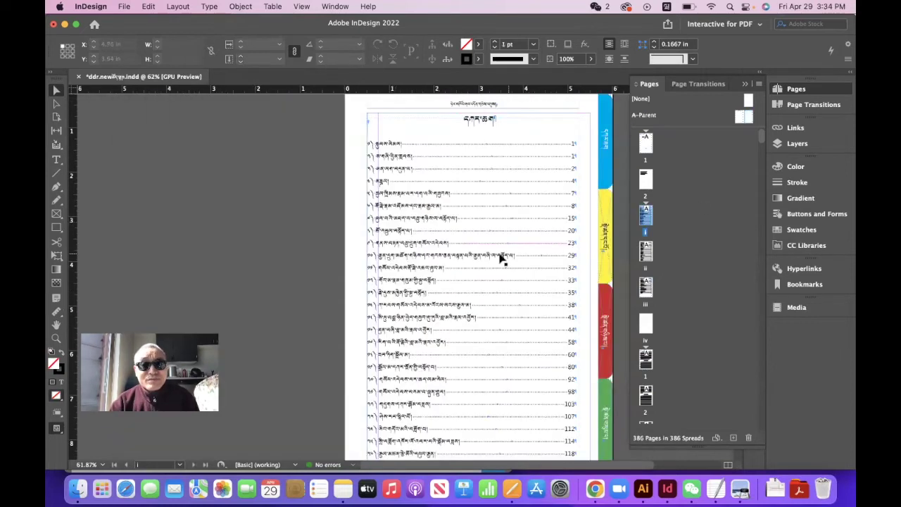
scroll(500, 258, right, 3)
scroll(501, 258, down, 3)
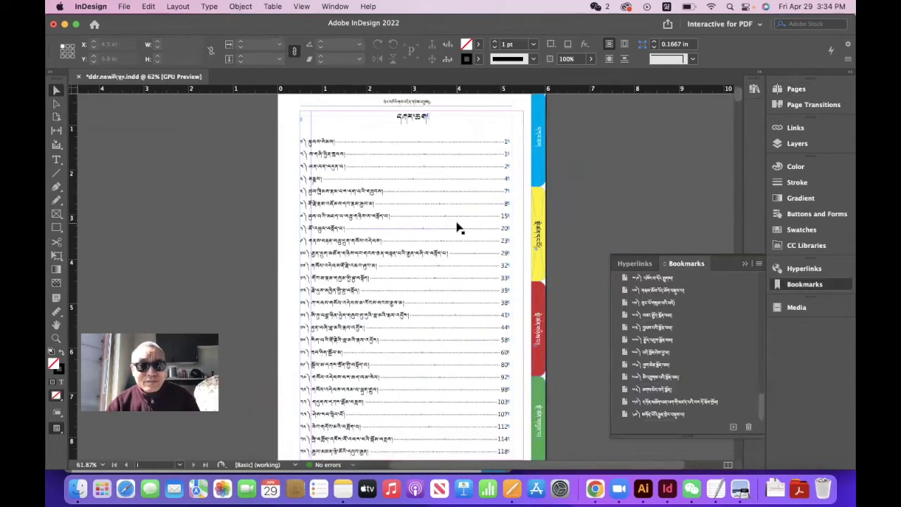
click(733, 427)
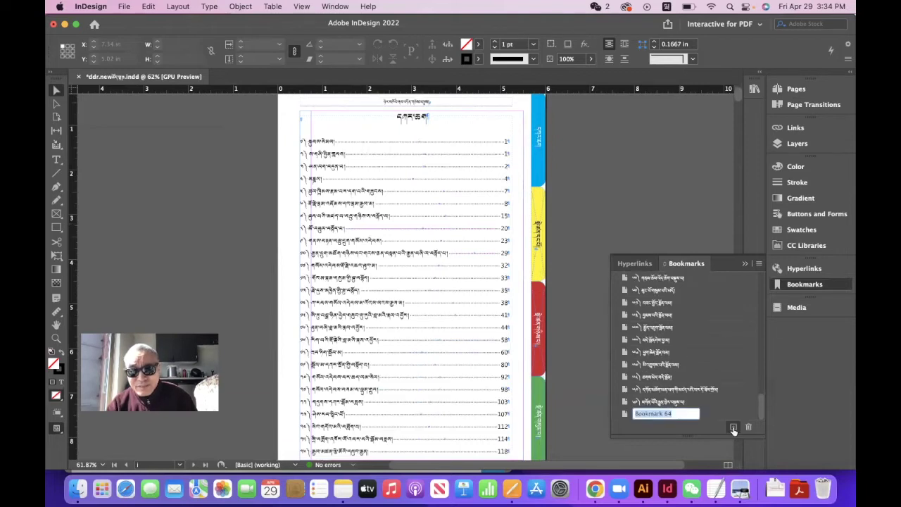
text(དཀར་ཆག)
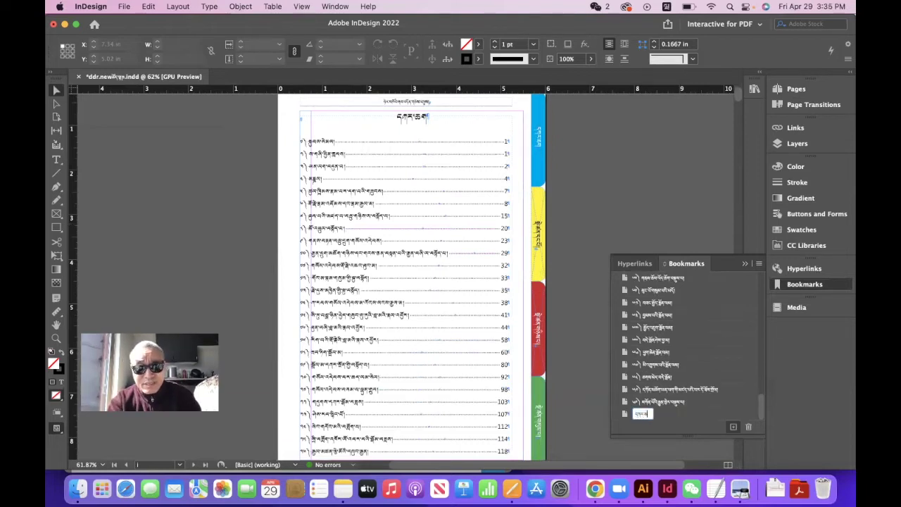
key(Return)
Step: Go to page 25, where the first section begins, and add a bookmark named སྡེ་ཚན་དང་པོ
scroll(463, 358, down, 20)
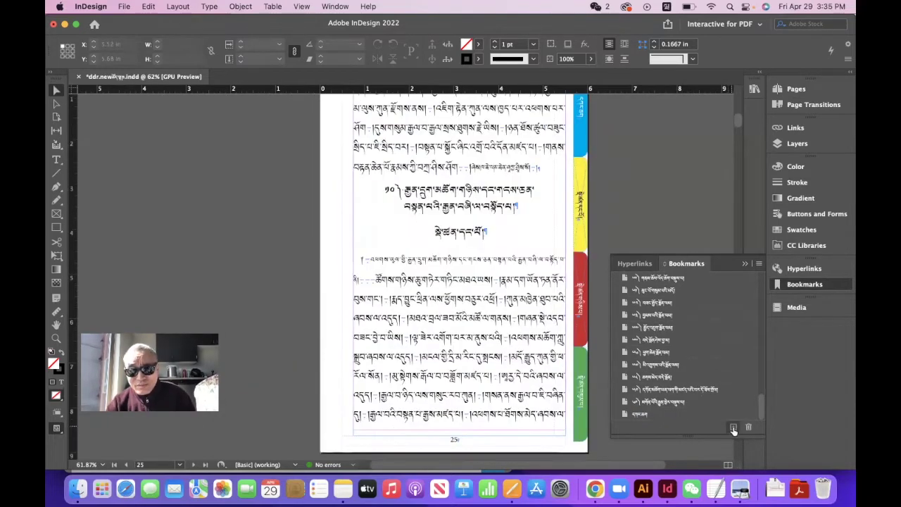
click(733, 428)
text(ཐེམ་དང་པོ)
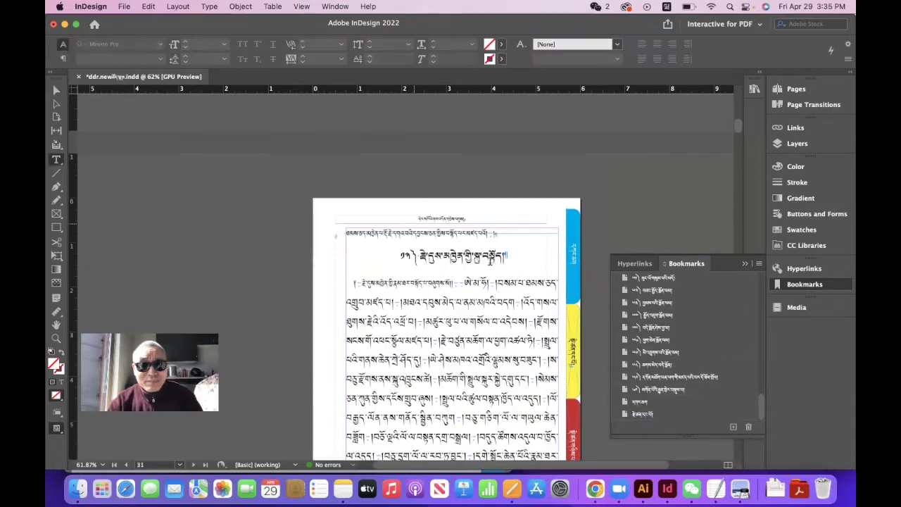
Step: Add the line སྡེ་ཚན་གཉིས་པ། below the heading on page 31 and bookmark it with the same name
click(518, 256)
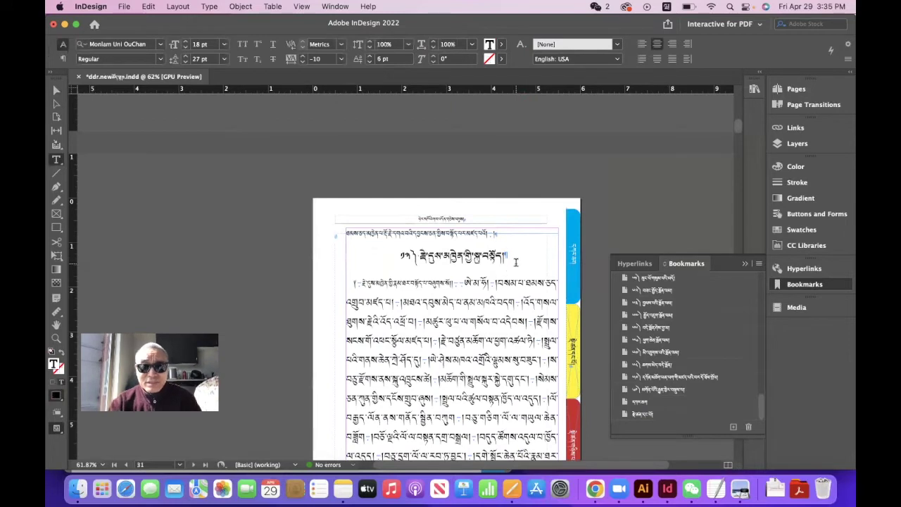
key(Return)
text(སྡེ་ཚན་གཉིས་པ།)
click(734, 426)
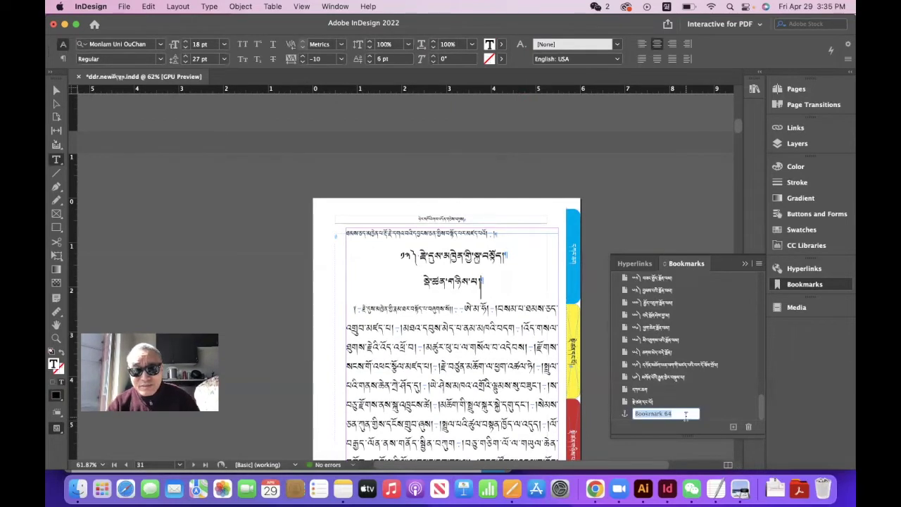
text(སྡེ)
text(་ཚན་གཉིས་པ།)
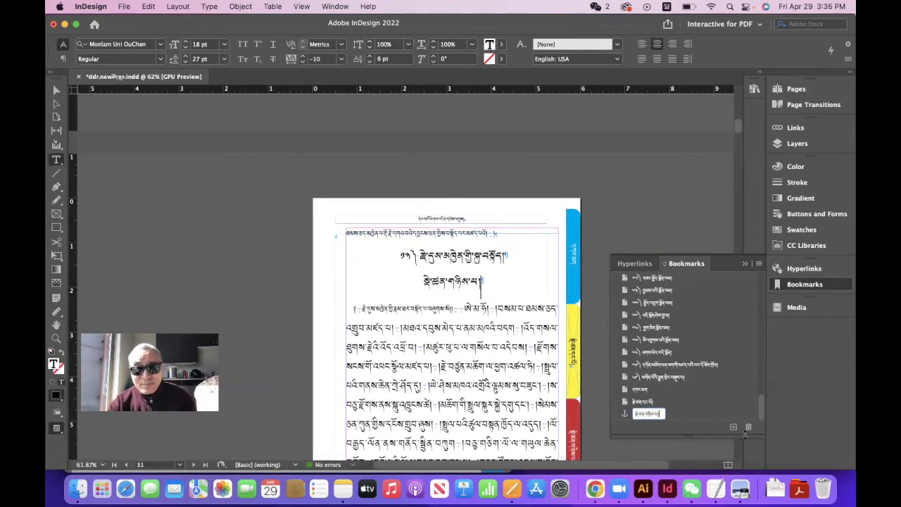
click(791, 380)
Step: Add the line སྡེ་ཚན་གསུམ་པ། below the heading on page 38 and bookmark it with the same name
scroll(460, 380, down, 10)
scroll(459, 380, down, 10)
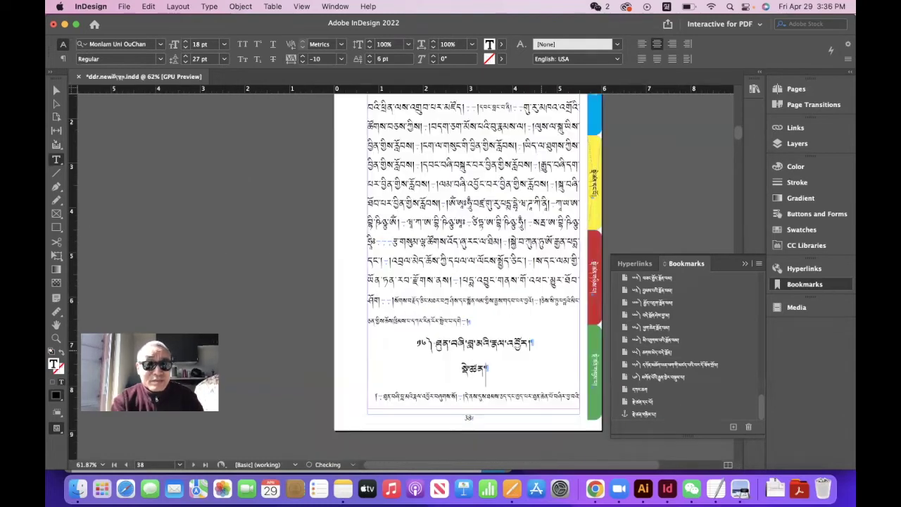
text(་གསུམ་པ།)
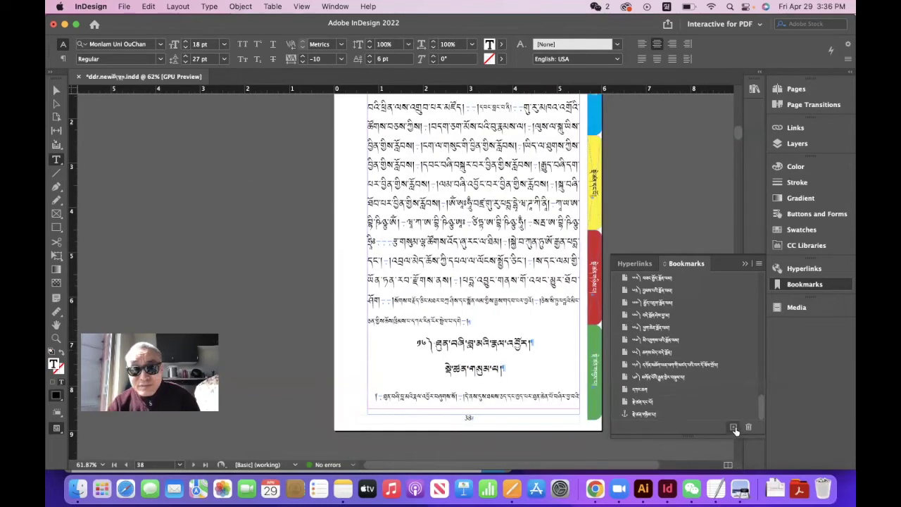
click(733, 427)
text(སྡེ་ཚན་གསུམ་པ།)
click(800, 379)
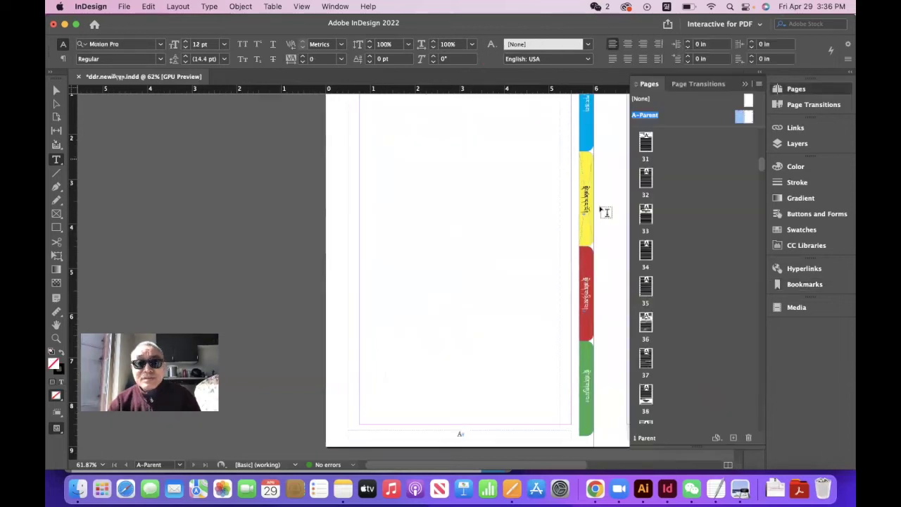
Step: On the A-Parent page, group each coloured tab with its label text
scroll(600, 210, up, 4)
scroll(600, 210, right, 5)
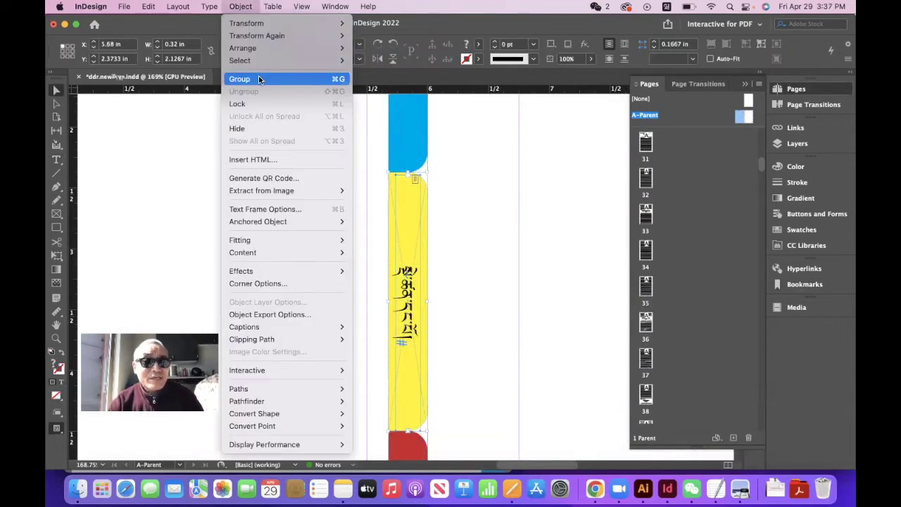
click(259, 79)
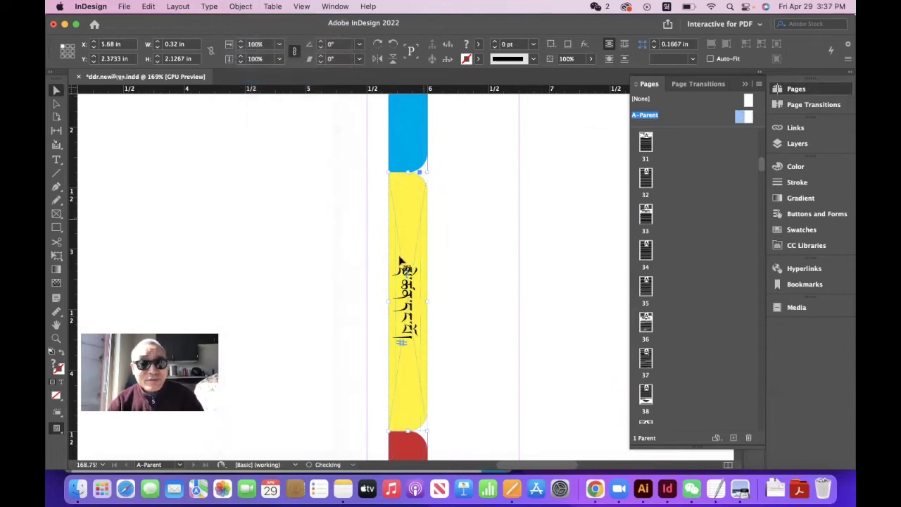
scroll(439, 296, down, 5)
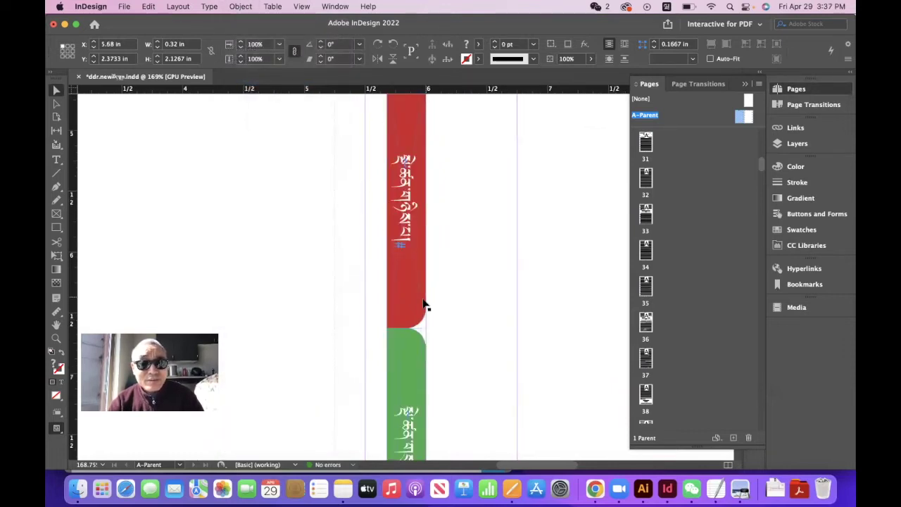
click(393, 324)
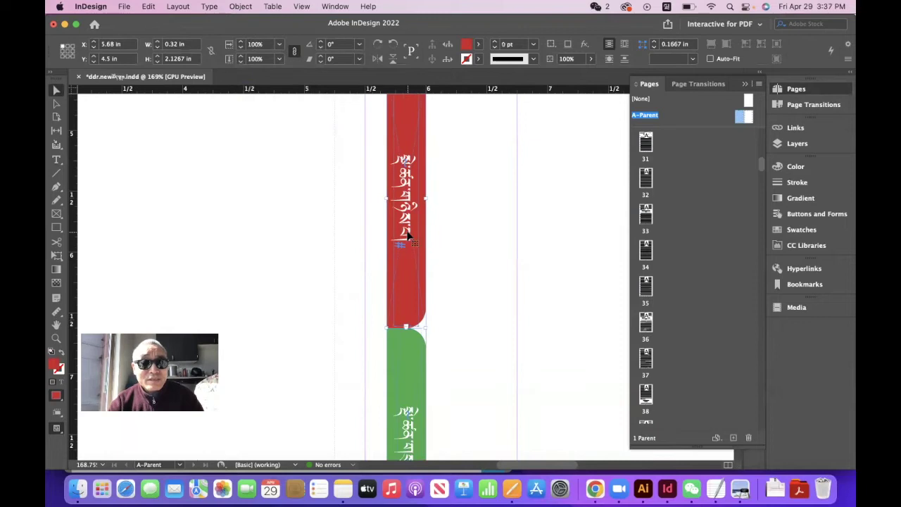
scroll(405, 225, up, 10)
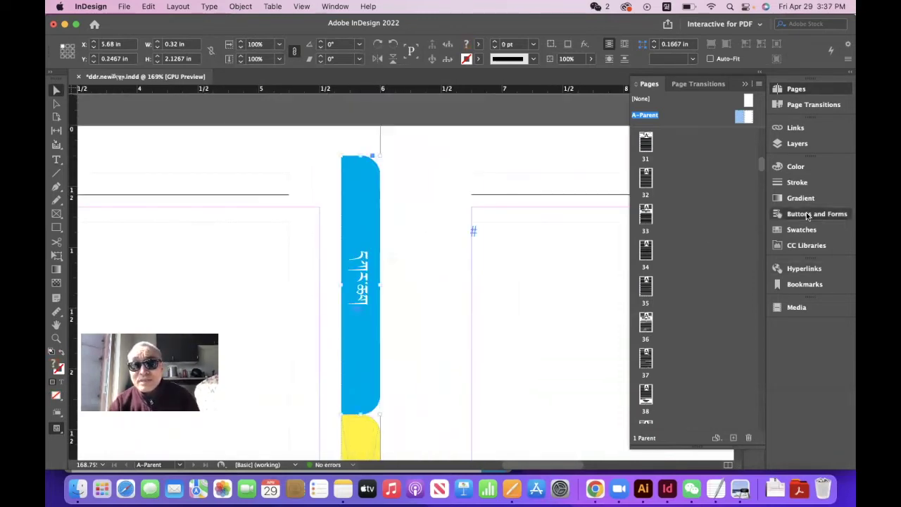
Step: Convert the grouped blue tab to a button named དཀར་ཆག
click(808, 215)
click(733, 179)
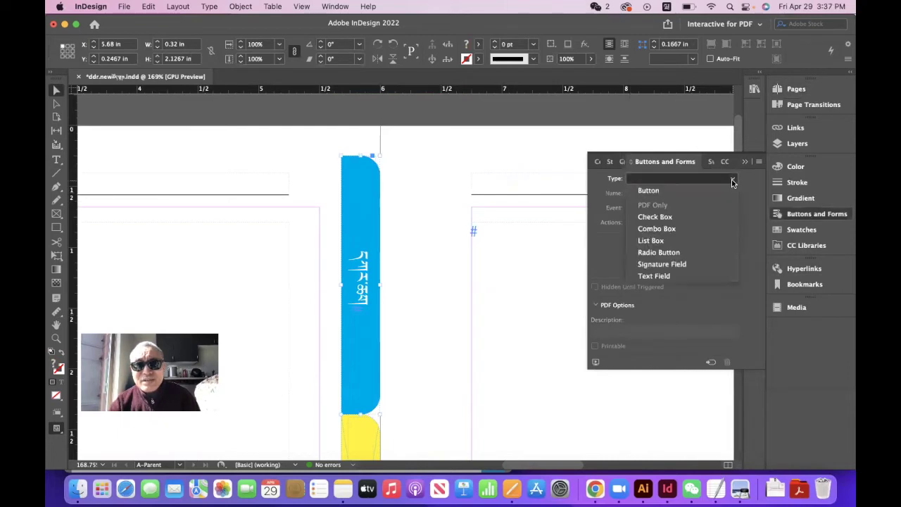
click(668, 193)
drag(662, 194, 589, 193)
text(དཀར་ཆག)
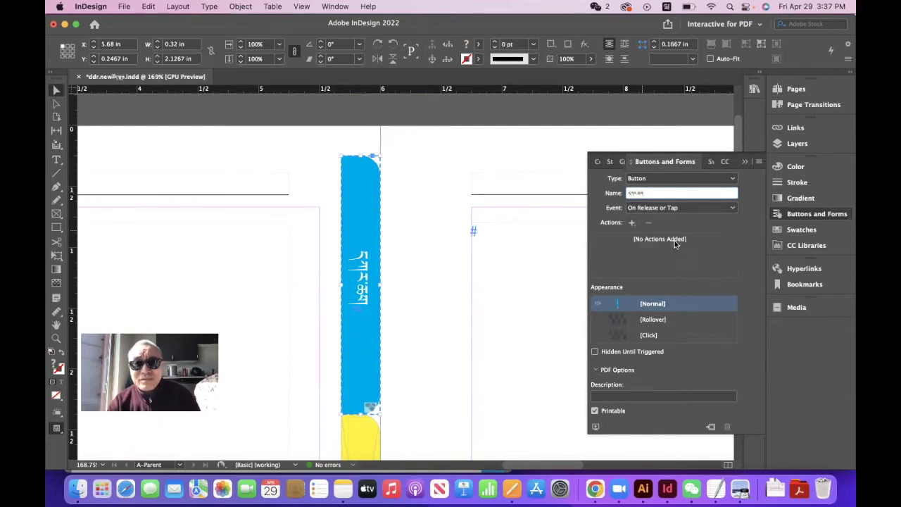
Step: Give the blue tab's button a Go To Destination action with དཀར་ཆག as its destination
click(631, 222)
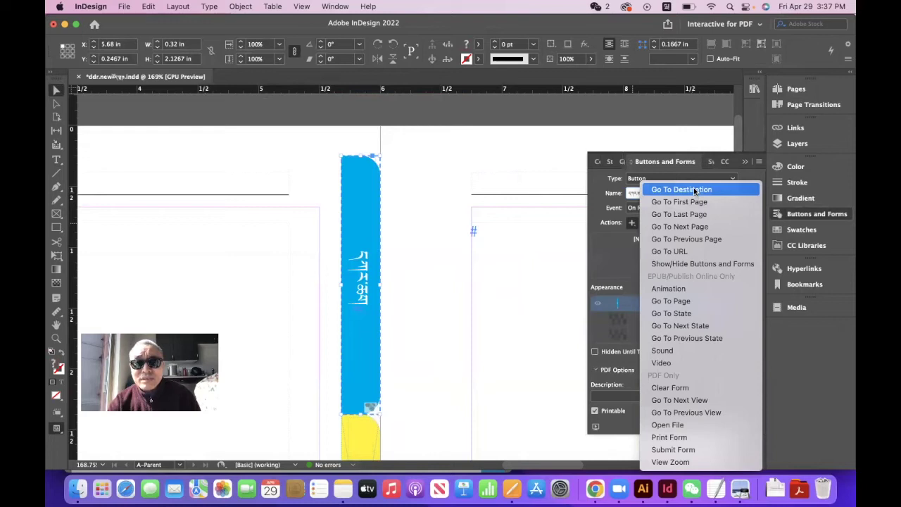
click(695, 189)
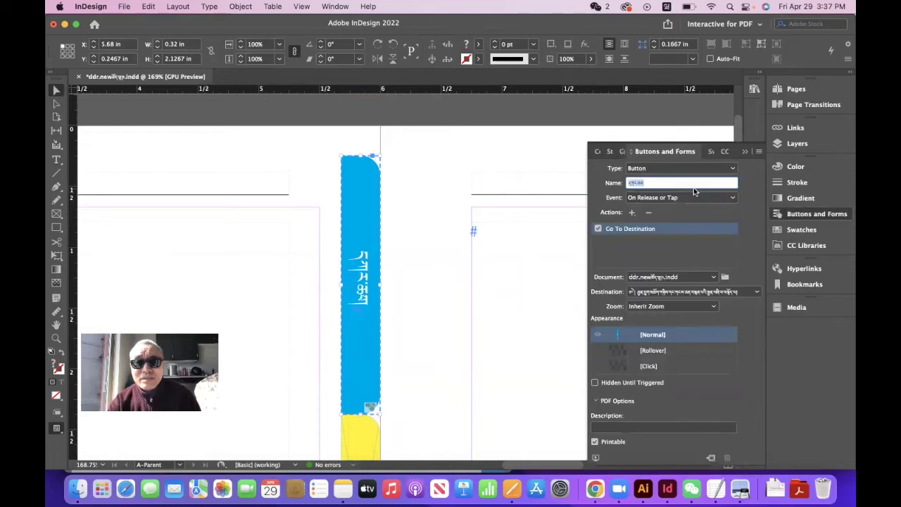
click(758, 296)
scroll(708, 261, down, 2)
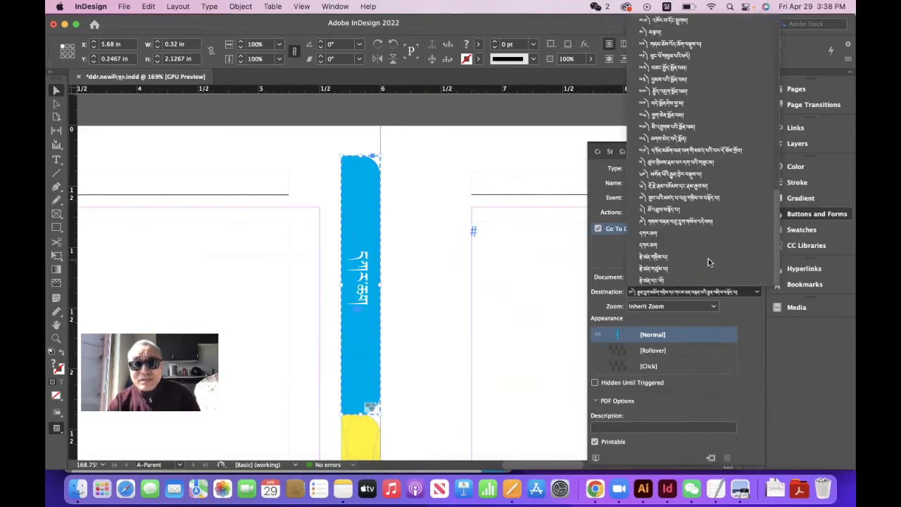
click(680, 244)
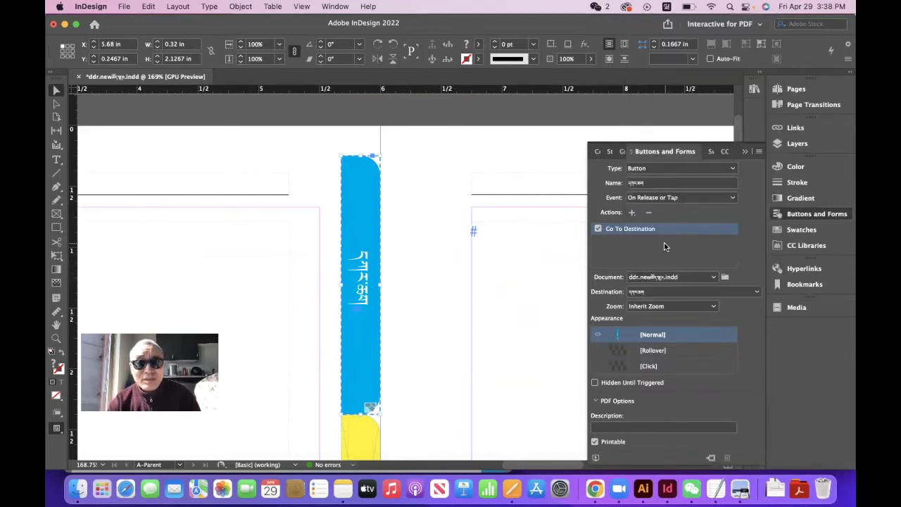
Step: Convert the grouped yellow tab to a button named སྡེ་ཚན་དང་པོ།
scroll(402, 343, down, 5)
click(381, 330)
click(735, 180)
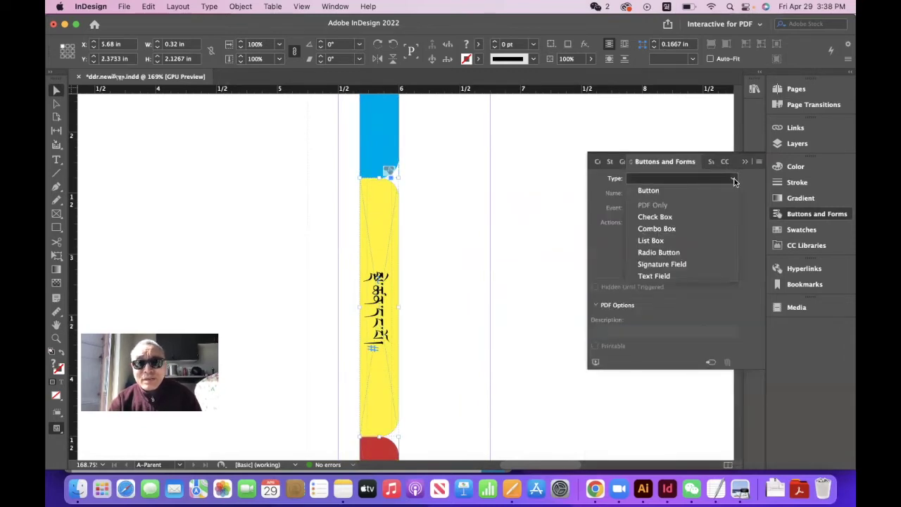
click(651, 190)
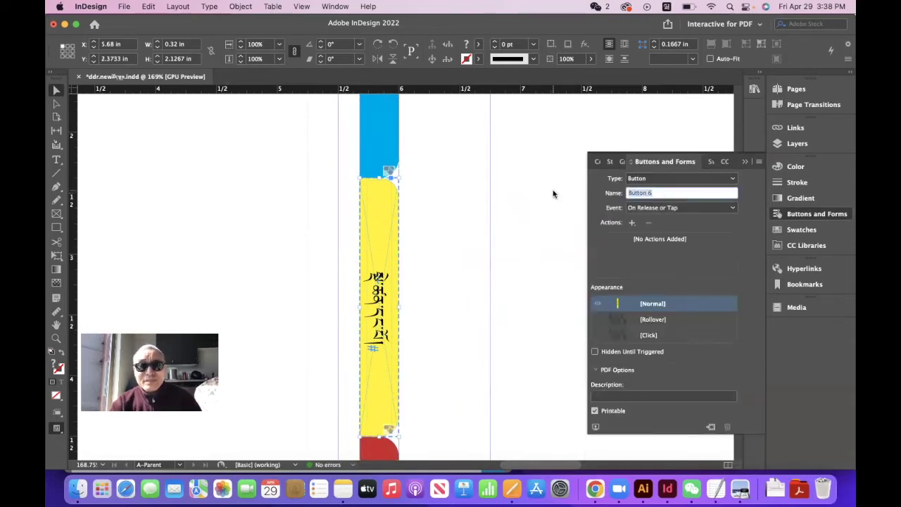
Step: Give the yellow tab's button a Go To Destination action with སྡེ་ཚན་དང་པོ། as its destination
click(632, 222)
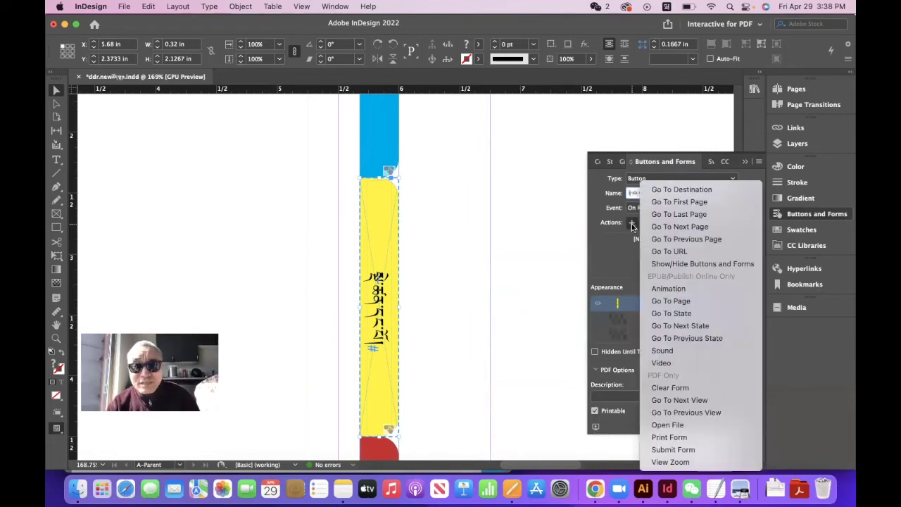
click(678, 190)
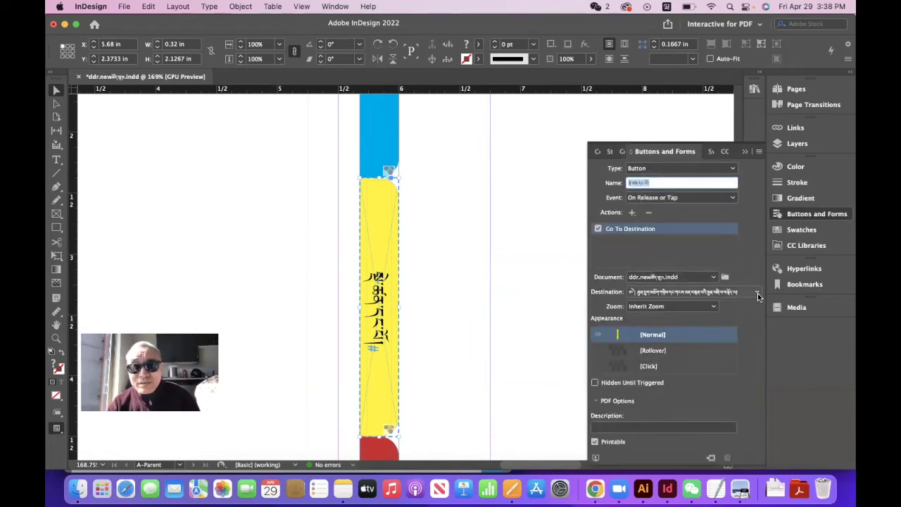
click(757, 293)
scroll(702, 273, down, 10)
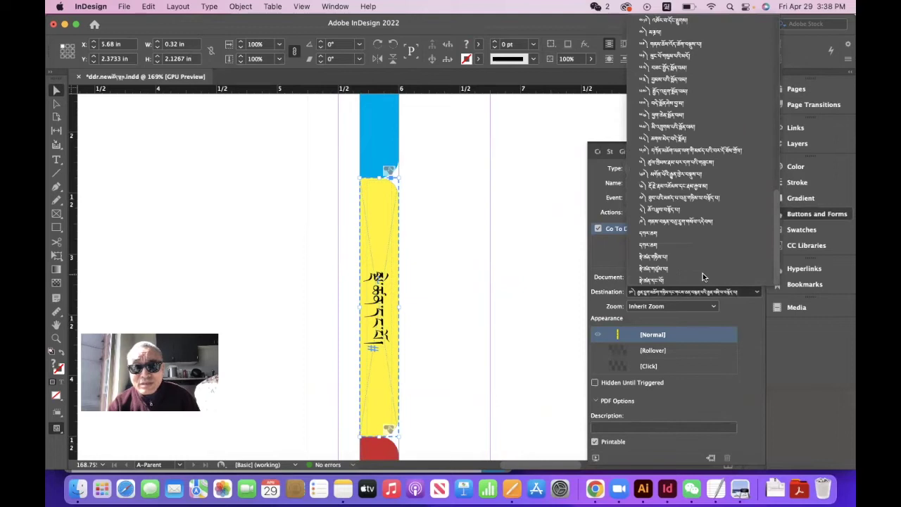
click(663, 280)
Step: Convert the grouped red tab to a button named after its label, སྡེ་ཚན་གཉིས་པ།
scroll(408, 328, down, 10)
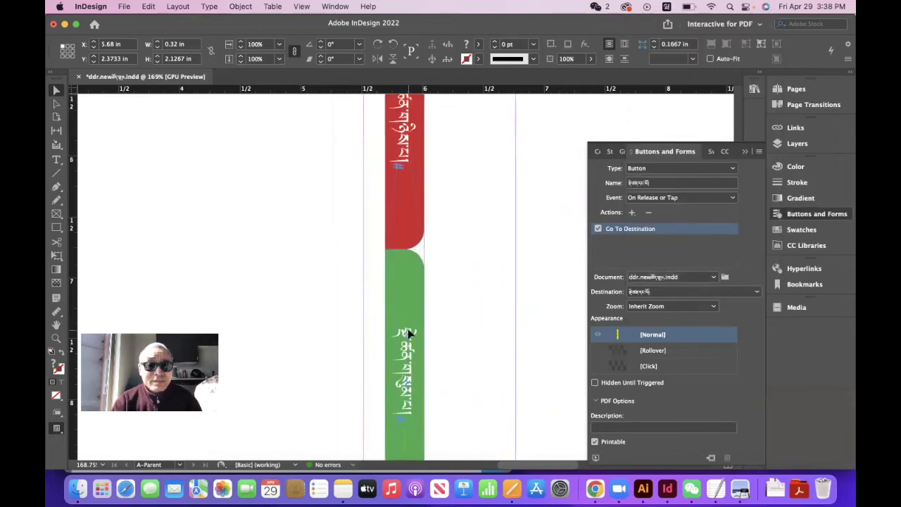
click(405, 188)
click(656, 178)
click(654, 193)
triple_click(644, 194)
text(སྡེ་ཚན་གཉིས)
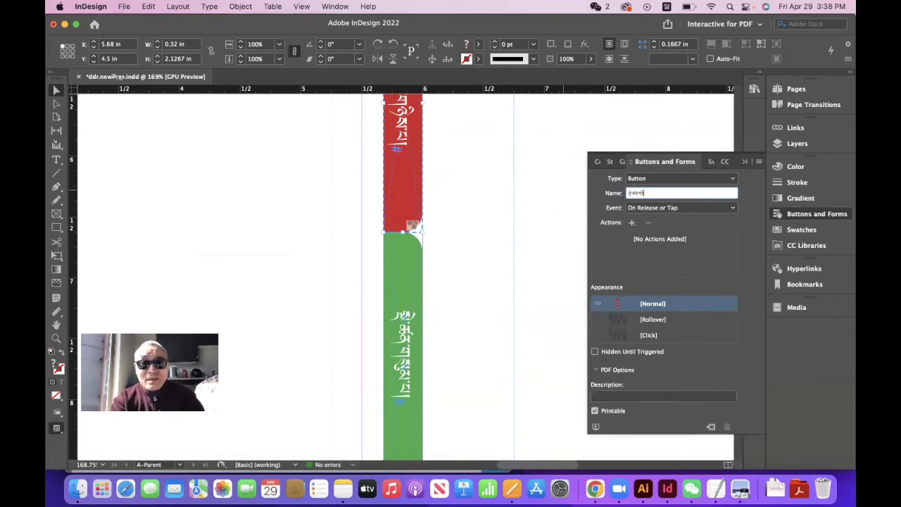
Step: Give the red tab's button a Go To Destination action that leads to the second section's bookmark
click(632, 223)
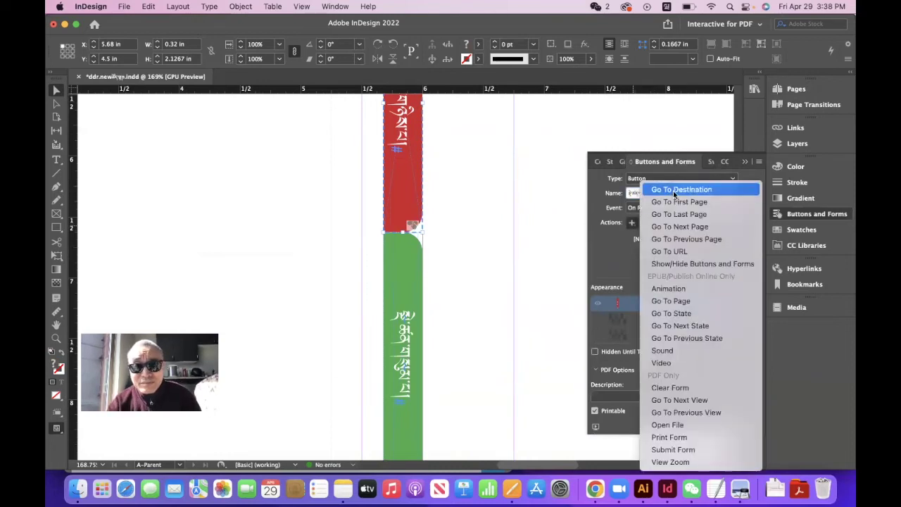
click(673, 191)
click(697, 292)
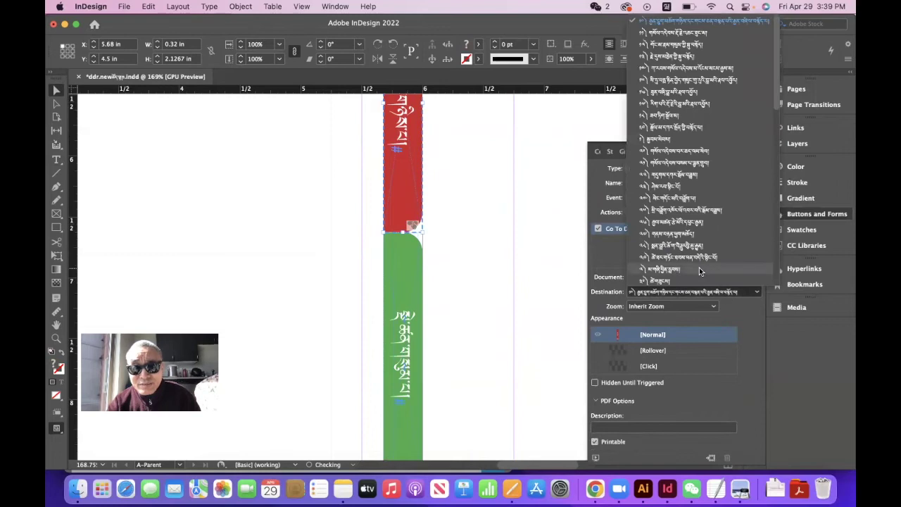
click(699, 269)
Step: Convert the grouped green tab to a button named སྡེ་ཚན་གསུམ་པ།
click(673, 178)
click(673, 192)
click(673, 192)
key(BackSpace)
key(BackSpace)
key(BackSpace)
key(BackSpace)
key(BackSpace)
key(BackSpace)
key(BackSpace)
key(BackSpace)
text(སྡེ་ཚན་གསུམ་པ།)
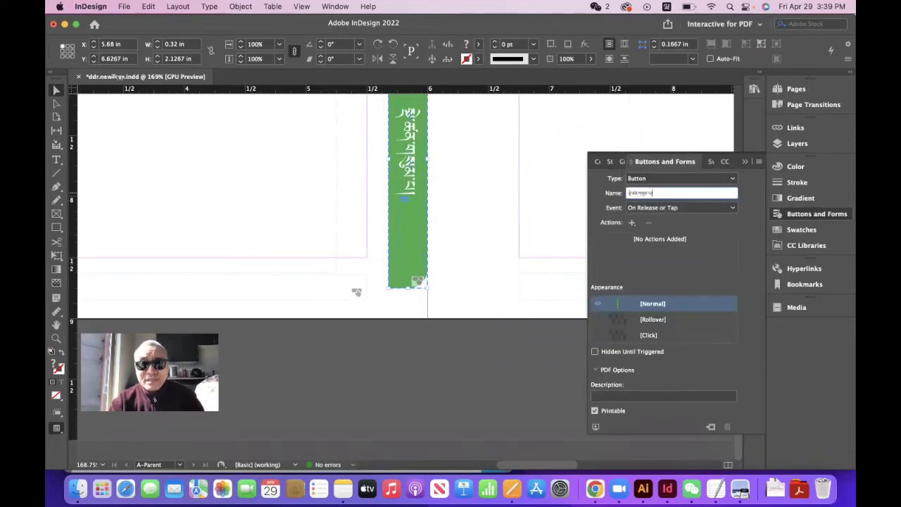
Step: Give the green tab's button a Go To Destination action with སྡེ་ཚན་གསུམ་པ། as its destination, and deselect the tab
click(632, 223)
click(655, 186)
click(718, 292)
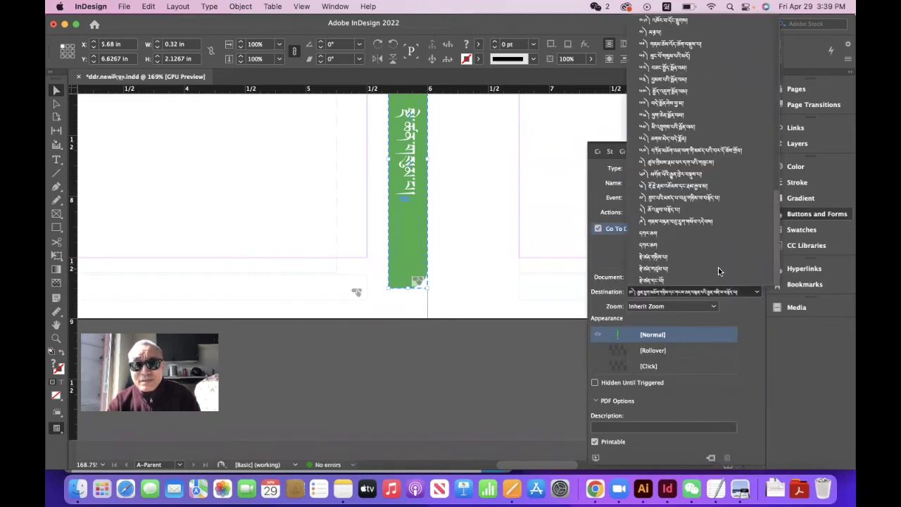
click(671, 270)
click(486, 300)
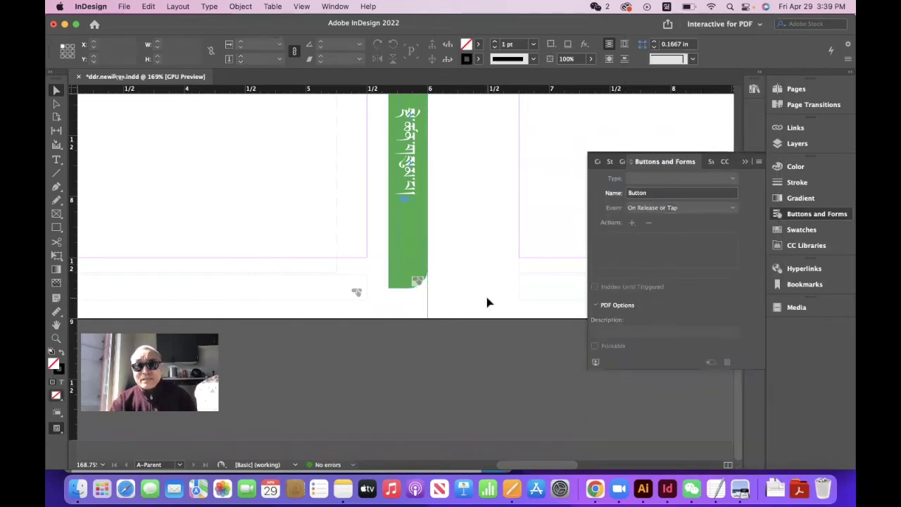
Step: Export all pages as an Adobe PDF (Interactive) ebook into the ddr new book folder, including all forms and media and viewing it after export
click(744, 163)
scroll(526, 239, down, 10)
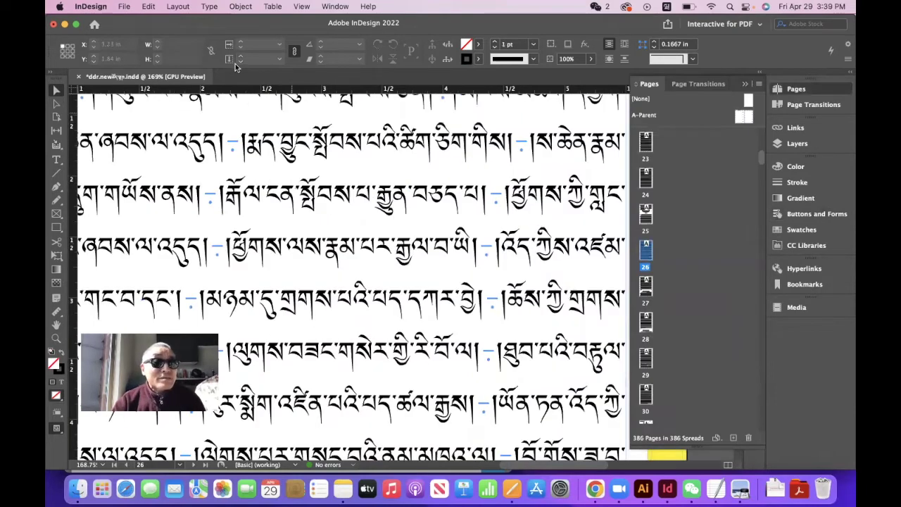
click(124, 6)
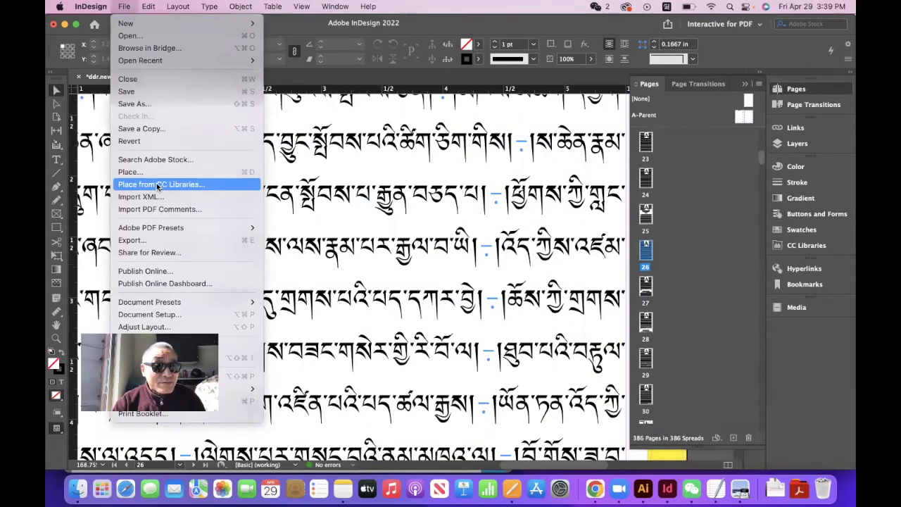
click(156, 184)
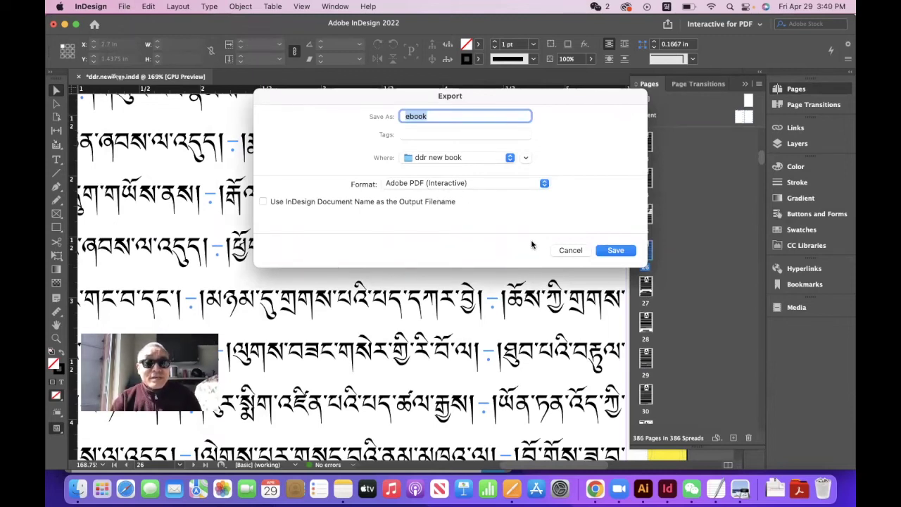
click(615, 250)
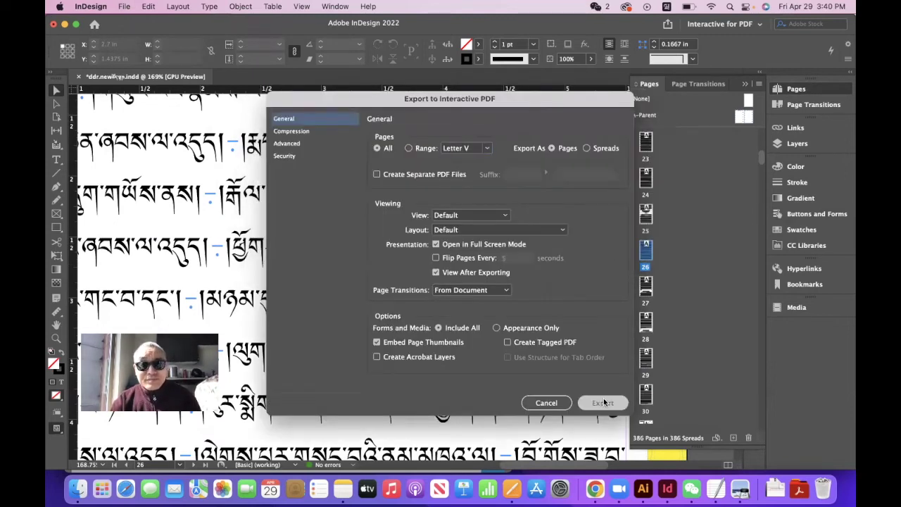
click(604, 402)
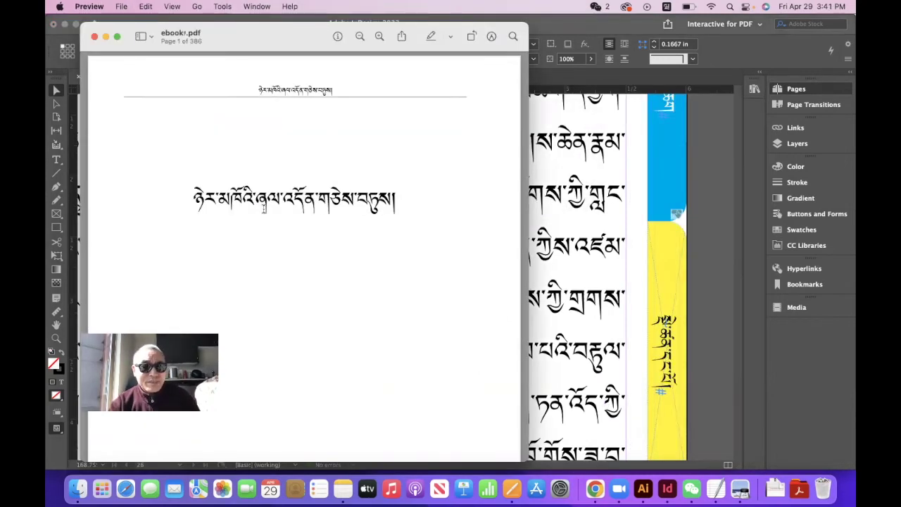
Step: Test a table-of-contents entry's link in the exported ebook PDF, look over its destination pages, and return to the contents page
scroll(396, 316, down, 15)
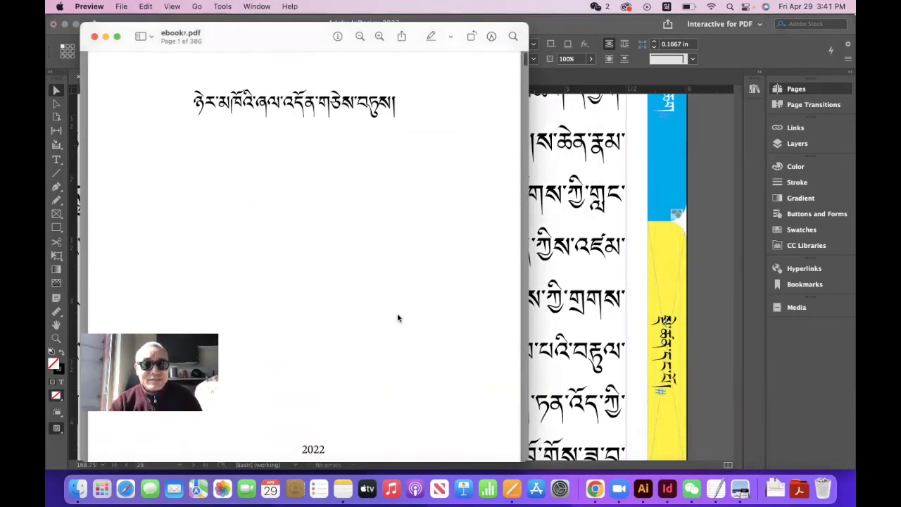
scroll(427, 183, down, 4)
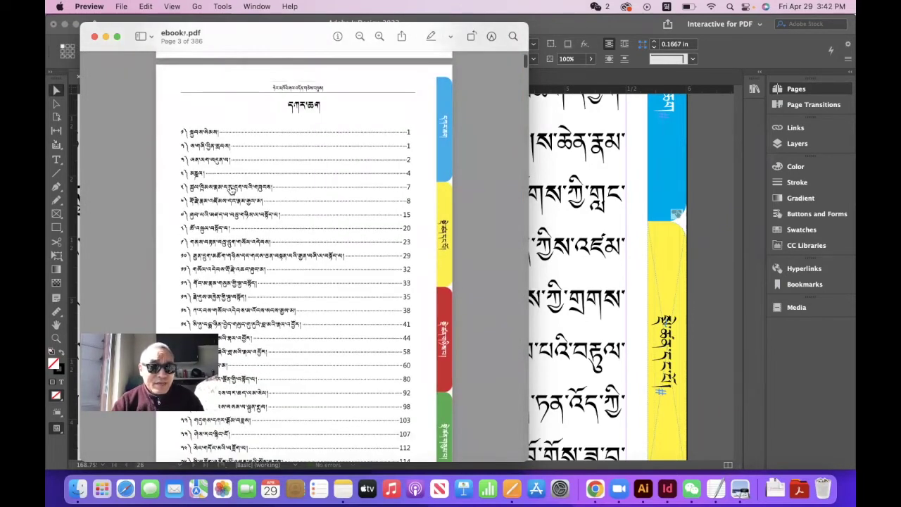
click(231, 189)
scroll(304, 189, down, 8)
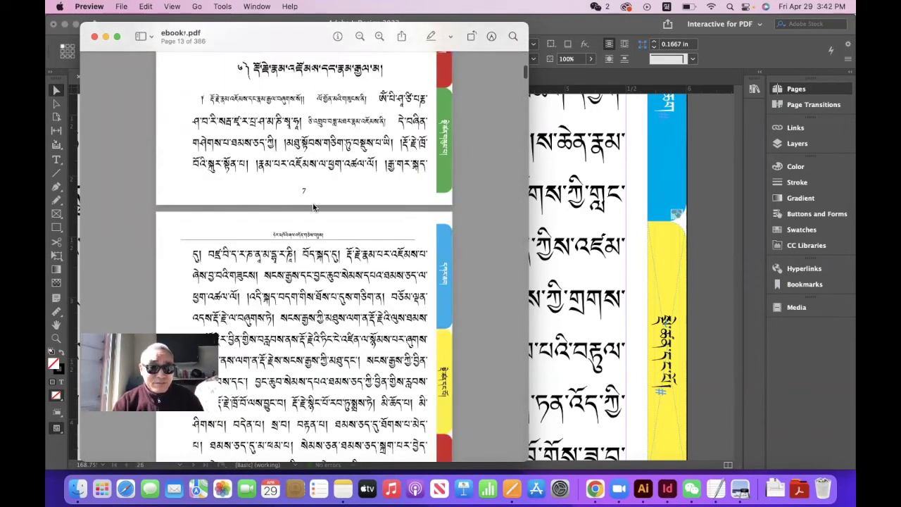
key(super+bracketleft)
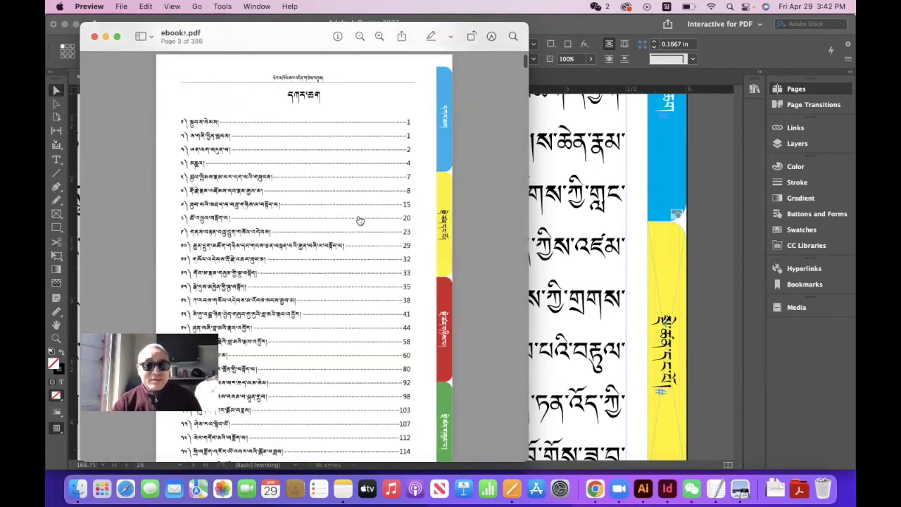
Step: Test the exported tab links, using the red tab for the second section, the green for the third, and the blue for the contents
click(436, 259)
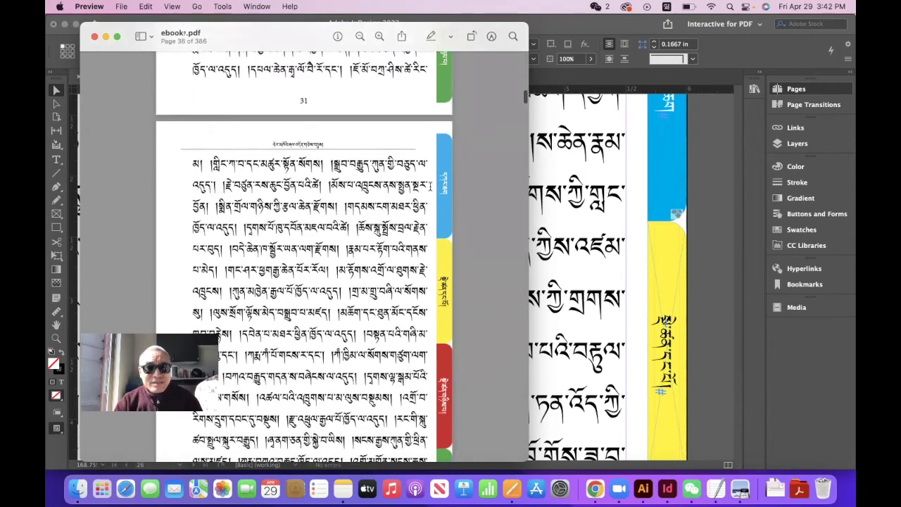
click(446, 190)
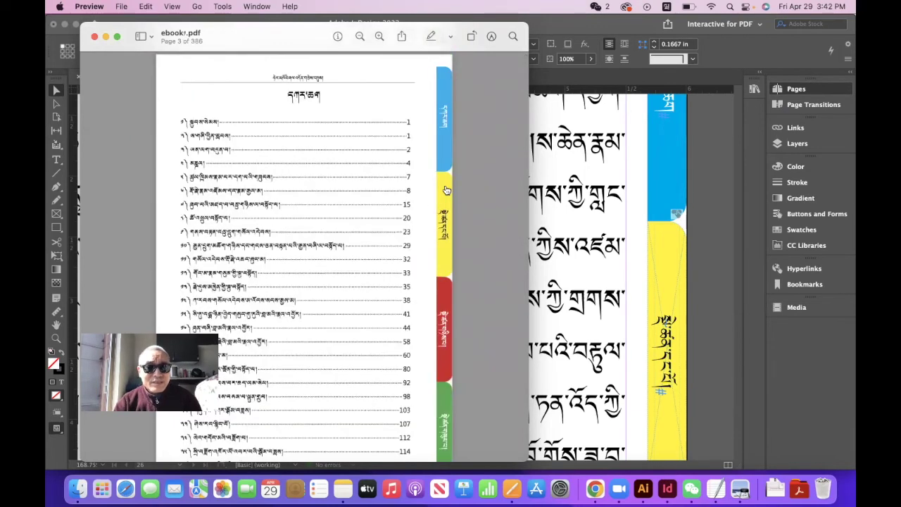
click(445, 334)
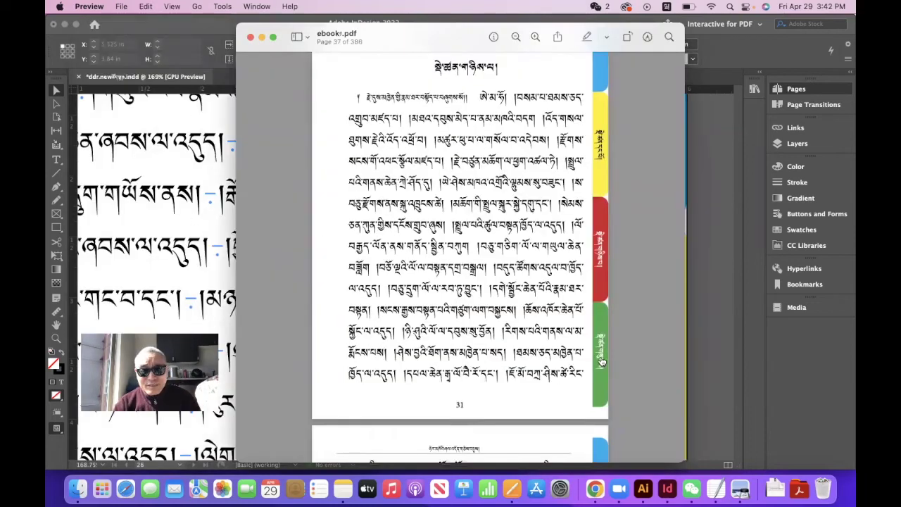
click(602, 361)
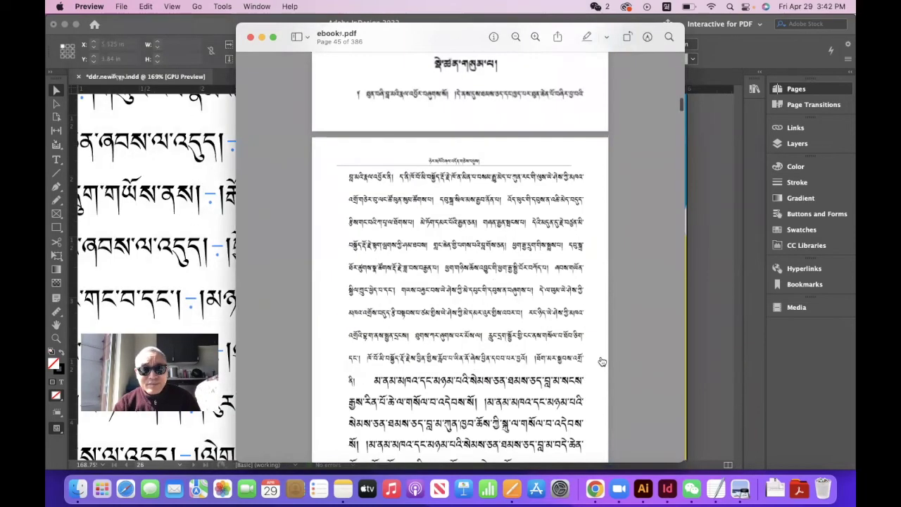
scroll(601, 338, down, 10)
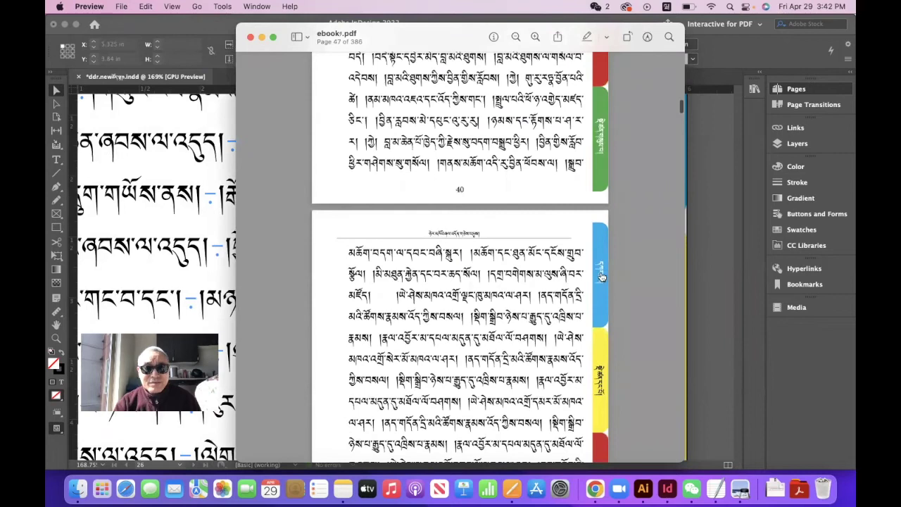
click(602, 277)
Step: Examine the table-of-contents entries and the coloured side tabs across the contents pages of the PDF
scroll(519, 294, down, 4)
scroll(519, 294, up, 4)
scroll(602, 114, up, 3)
scroll(602, 116, down, 4)
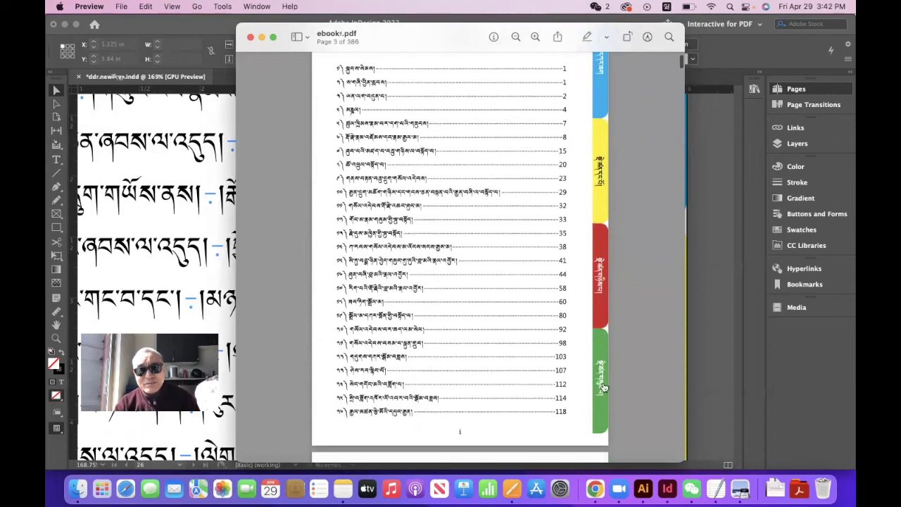
scroll(576, 204, up, 5)
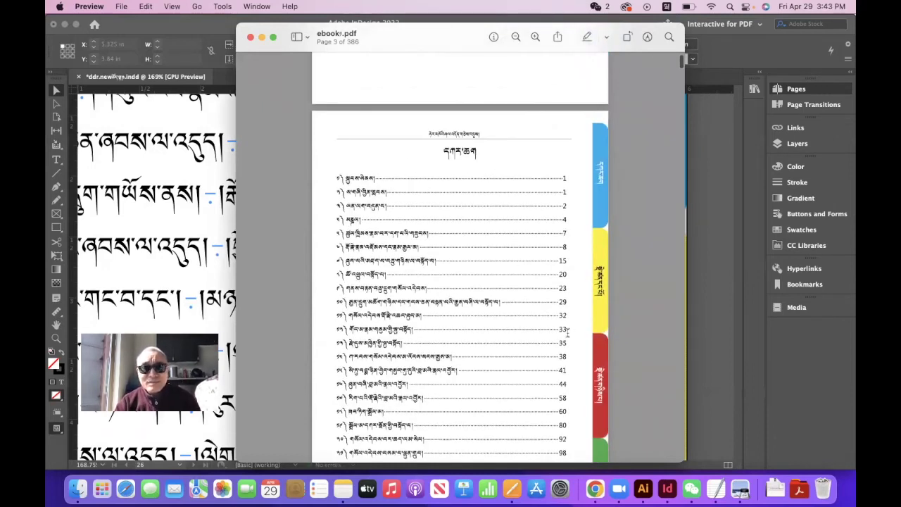
scroll(567, 332, down, 12)
scroll(567, 332, down, 12)
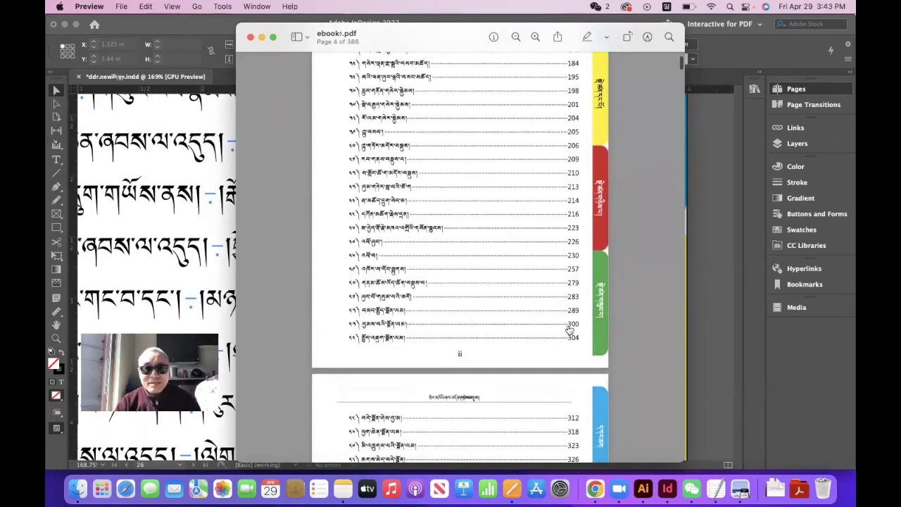